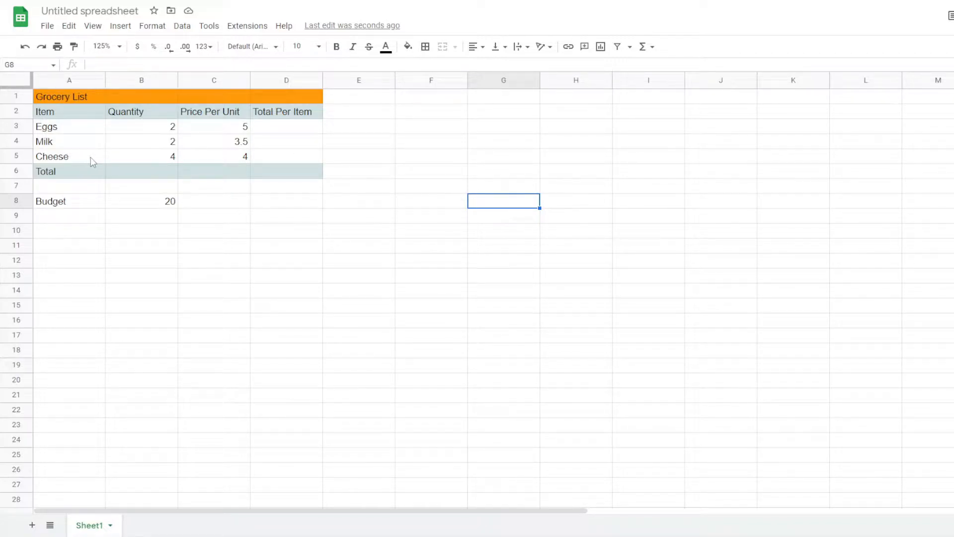
{"action": "left_click", "coordinate": [153, 119]}
{"action": "left_click_drag", "start_coordinate": [150, 128], "coordinate": [155, 158]}
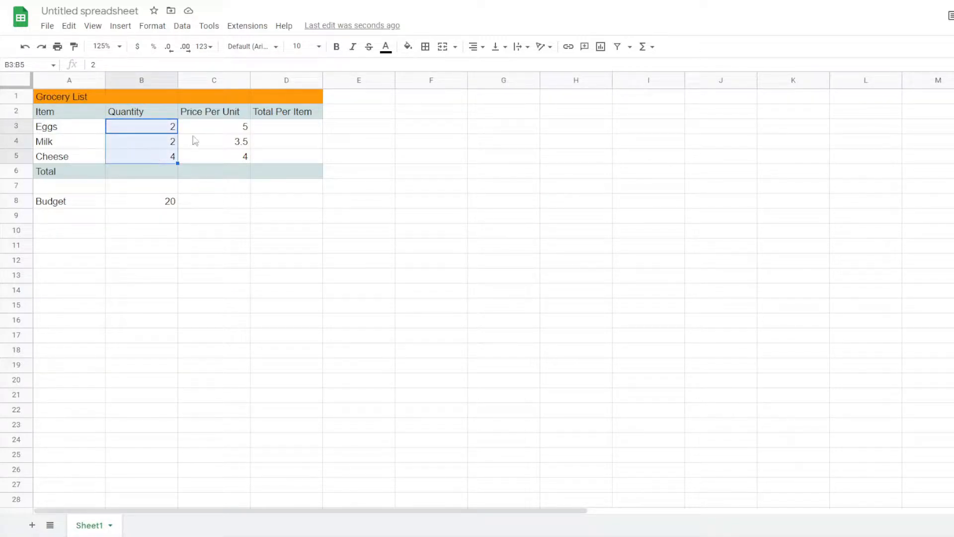
{"action": "left_click", "coordinate": [212, 115]}
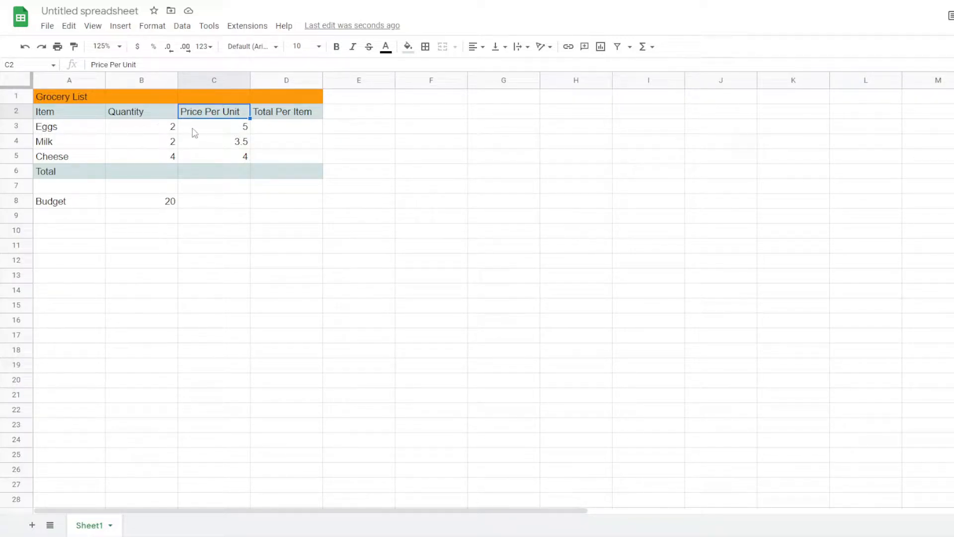
{"action": "left_click", "coordinate": [288, 130]}
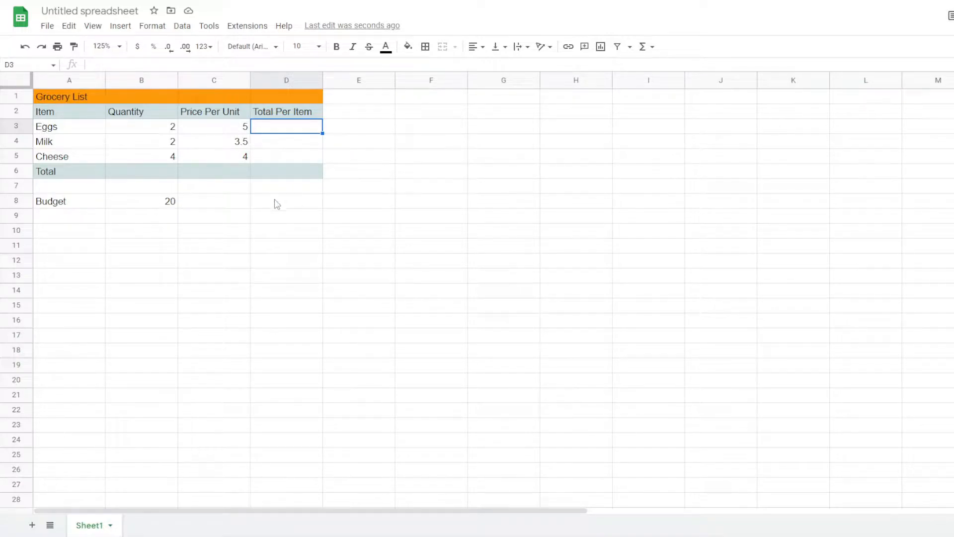
Step: Enter the label "Total" in cell C8, beside the budget amount
{"action": "left_click", "coordinate": [238, 207]}
{"action": "type", "text": "Total"}
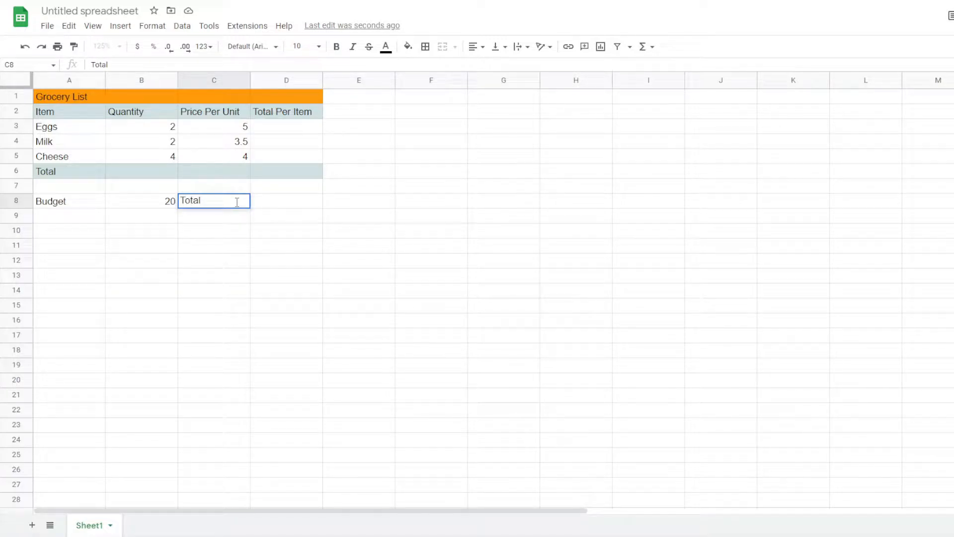
{"action": "key", "text": "Tab"}
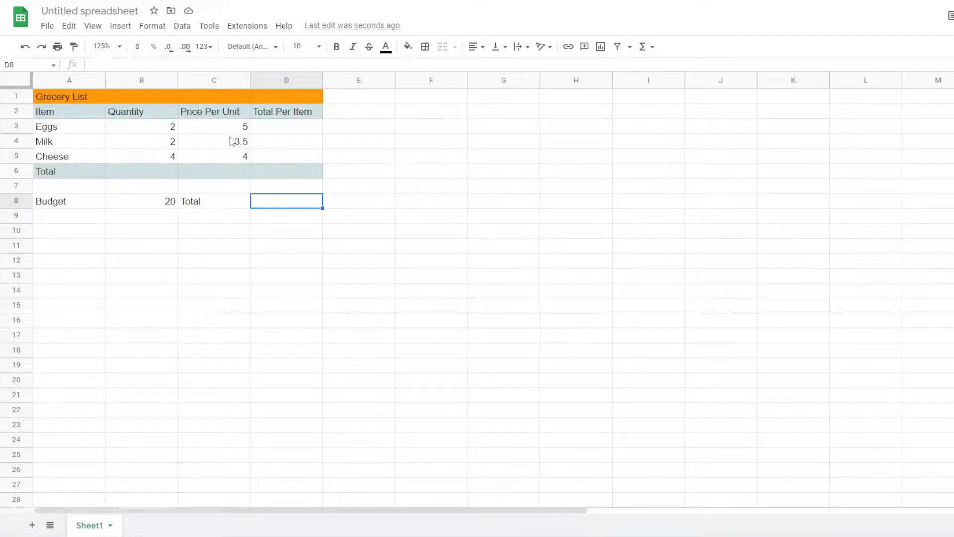
Step: Format cells C3:D5, B8 and D8 together as dollar currency, and check the underlying value of C3
{"action": "left_click_drag", "start_coordinate": [238, 130], "coordinate": [280, 160]}
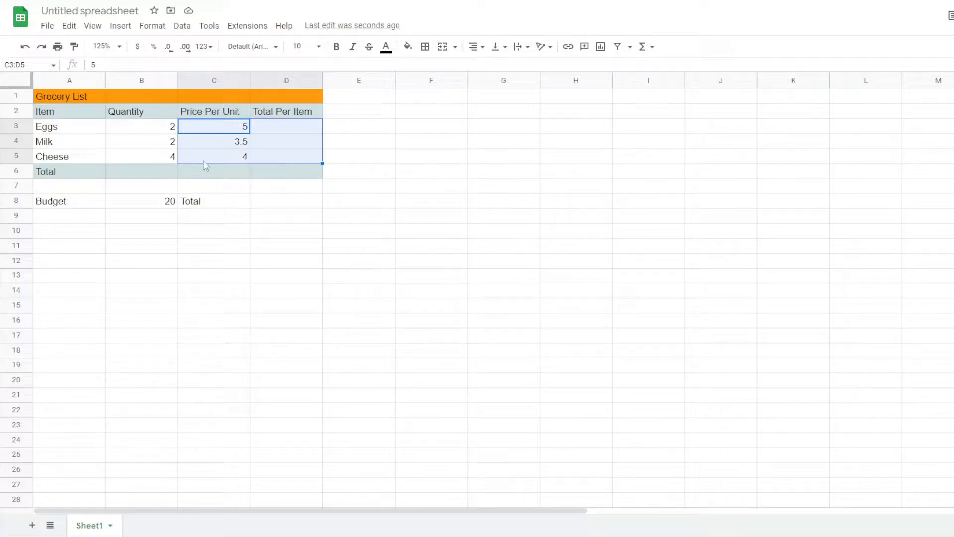
{"action": "left_click", "coordinate": [162, 206], "text": "ctrl"}
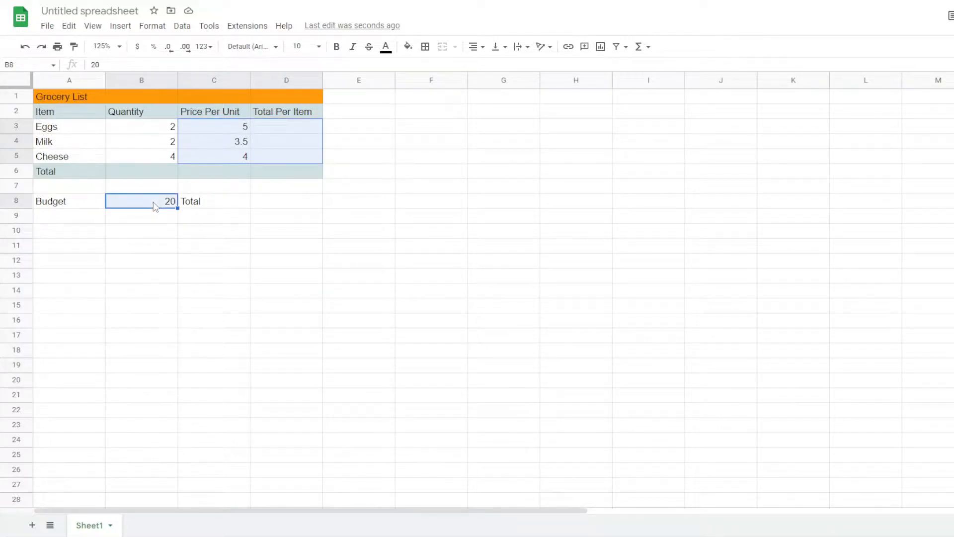
{"action": "left_click", "coordinate": [281, 206], "text": "ctrl"}
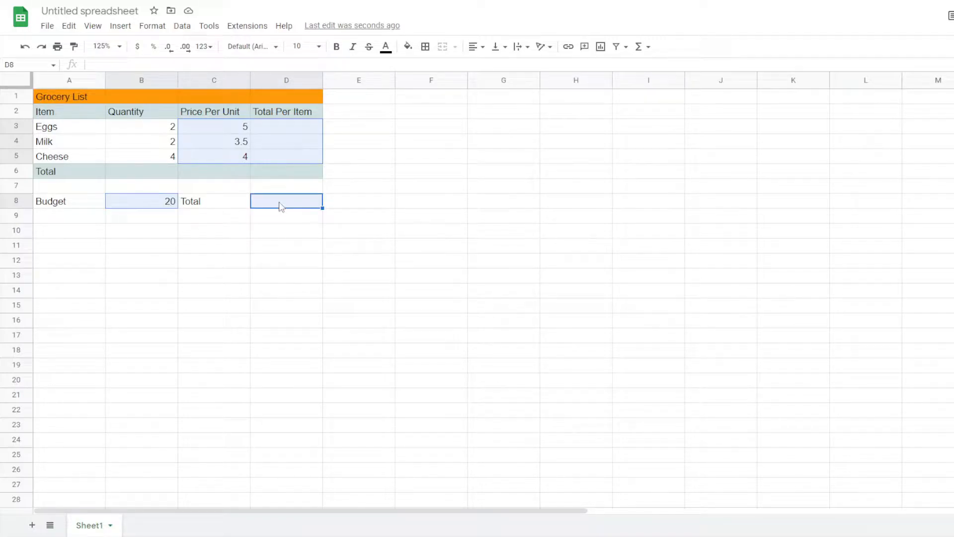
{"action": "left_click", "coordinate": [138, 47]}
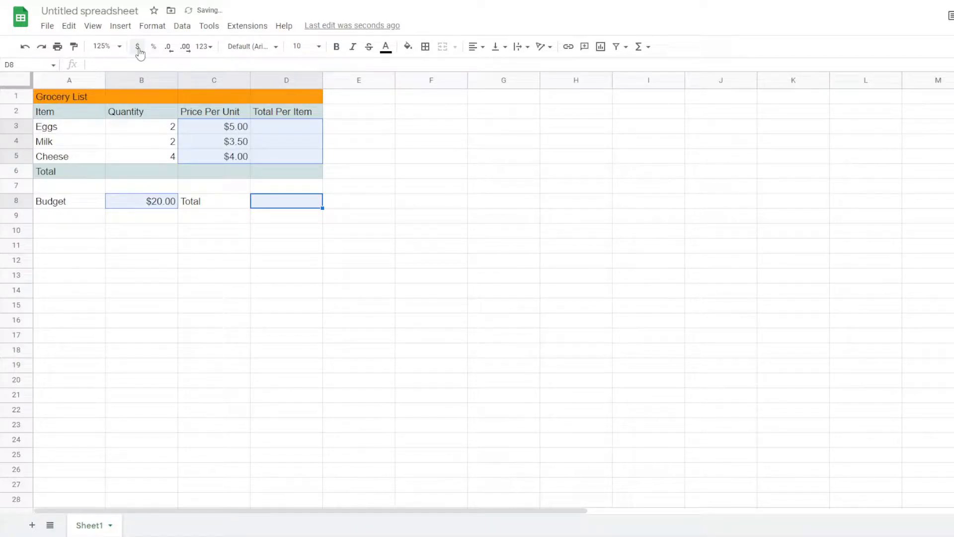
{"action": "left_click", "coordinate": [283, 130]}
{"action": "left_click", "coordinate": [239, 131]}
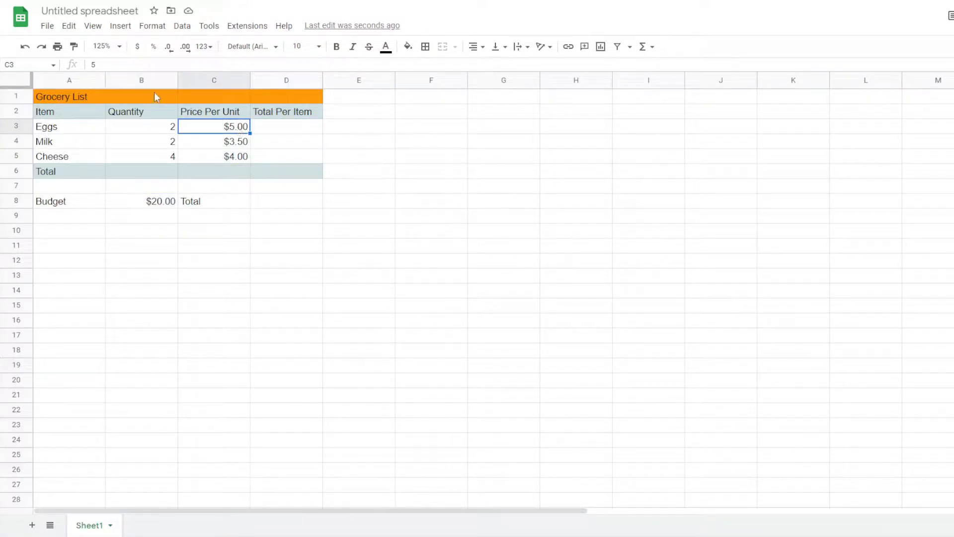
{"action": "left_click", "coordinate": [97, 66]}
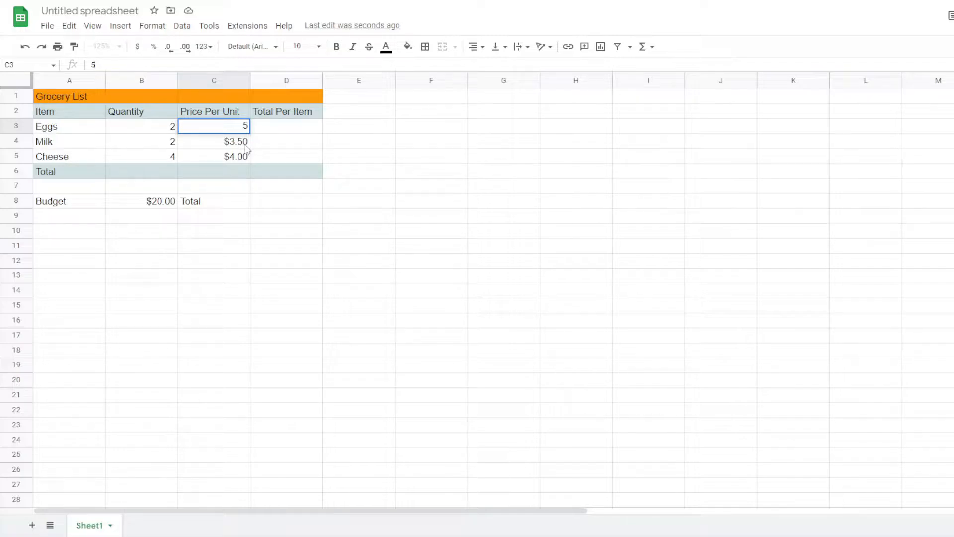
{"action": "key", "text": "Return"}
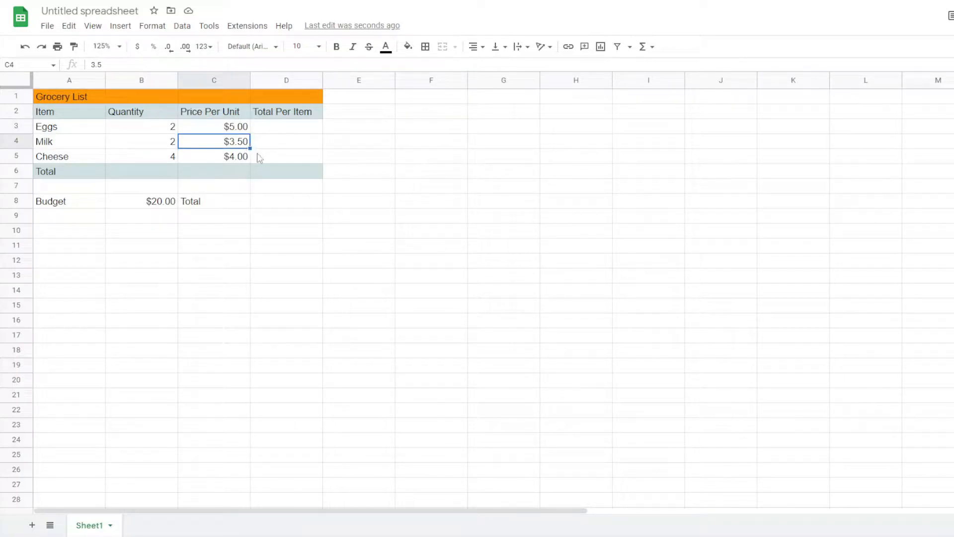
Step: Calculate the eggs' Total Per Item in D3 with the suggested formula =B3*C3
{"action": "left_click", "coordinate": [283, 131]}
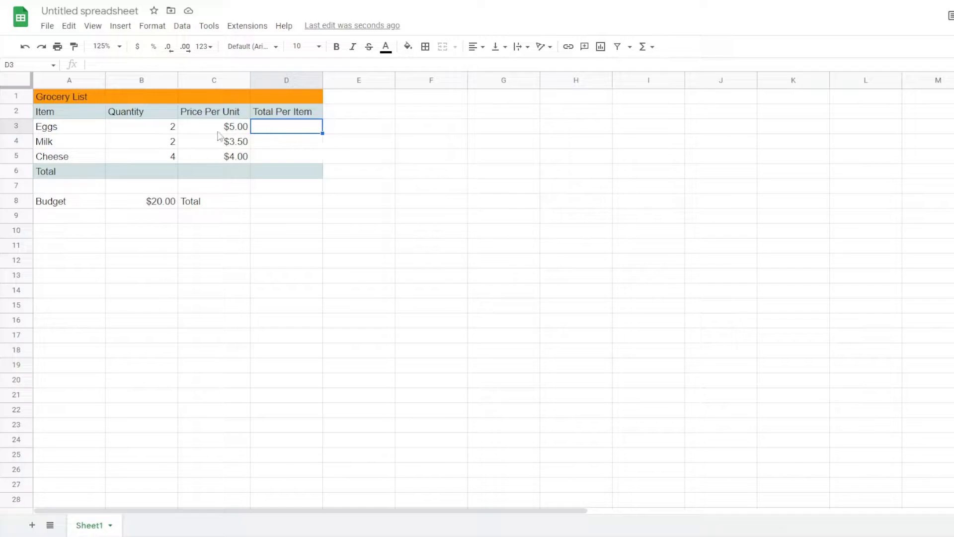
{"action": "left_click", "coordinate": [156, 131]}
{"action": "left_click", "coordinate": [205, 131]}
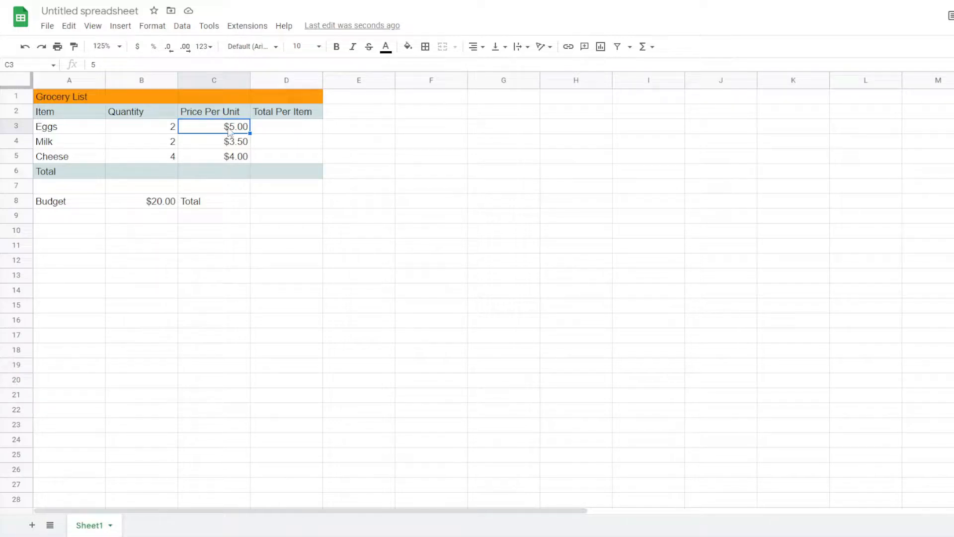
{"action": "left_click", "coordinate": [278, 131]}
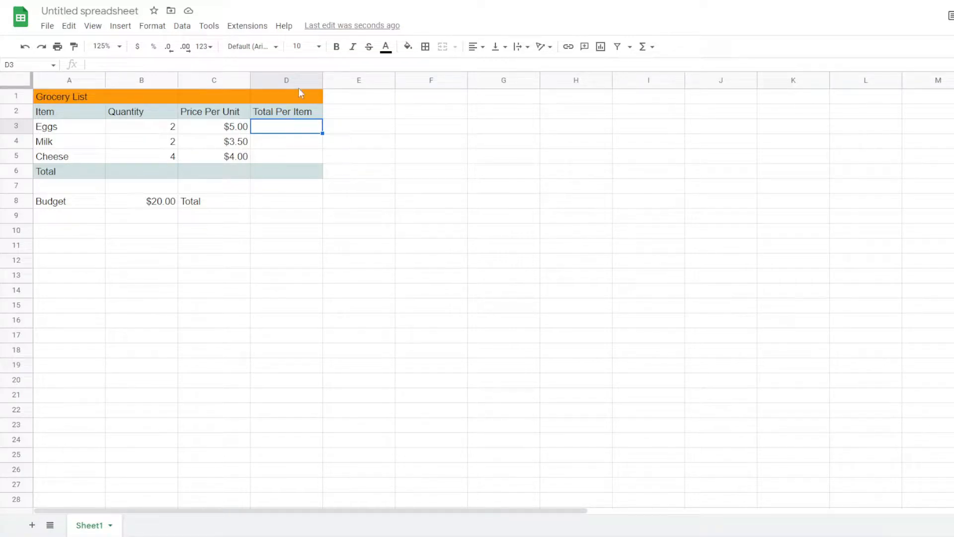
{"action": "left_click", "coordinate": [299, 64]}
{"action": "left_click", "coordinate": [301, 138]}
{"action": "left_click", "coordinate": [302, 131]}
{"action": "type", "text": "="}
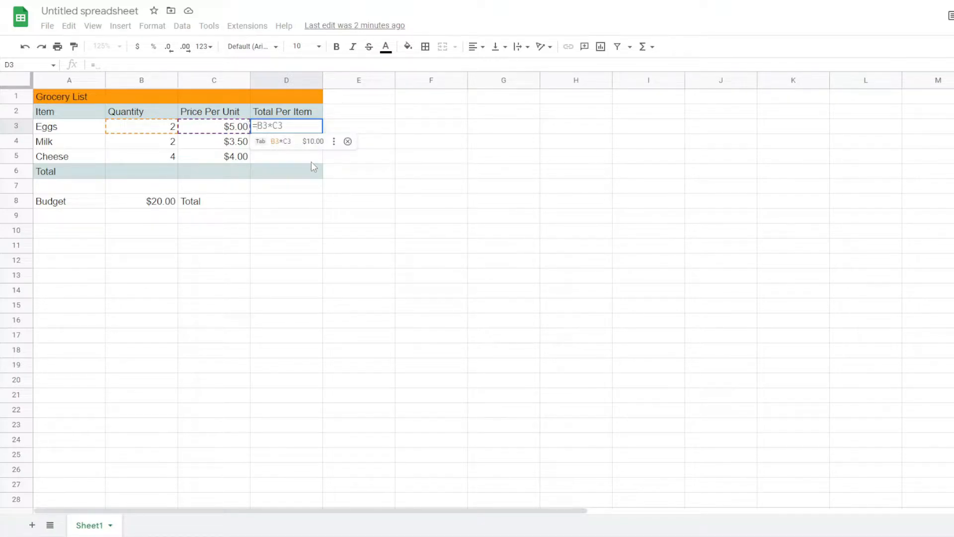
{"action": "key", "text": "Tab"}
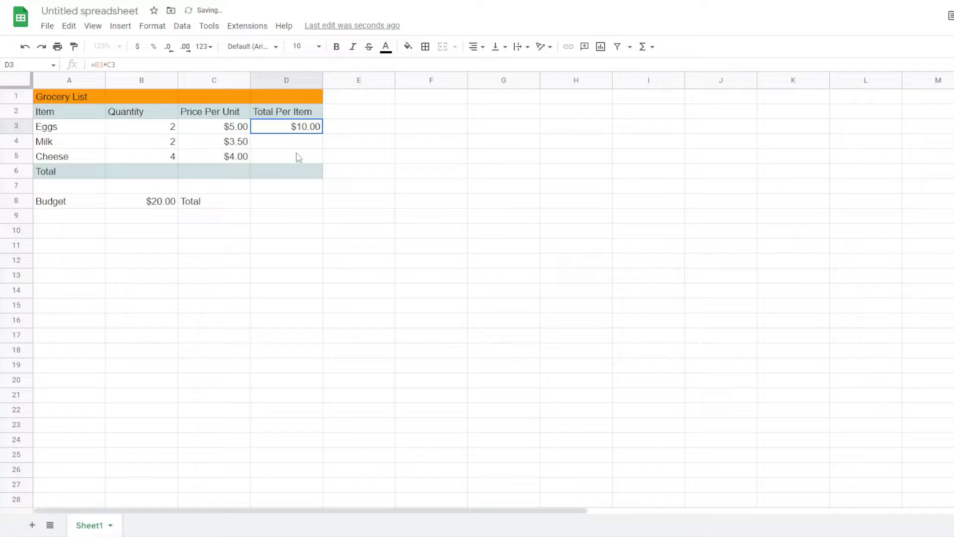
Step: Examine the formula in D3 and the quantity and price cells it refers to, leaving the formula as it is
{"action": "double_click", "coordinate": [279, 128]}
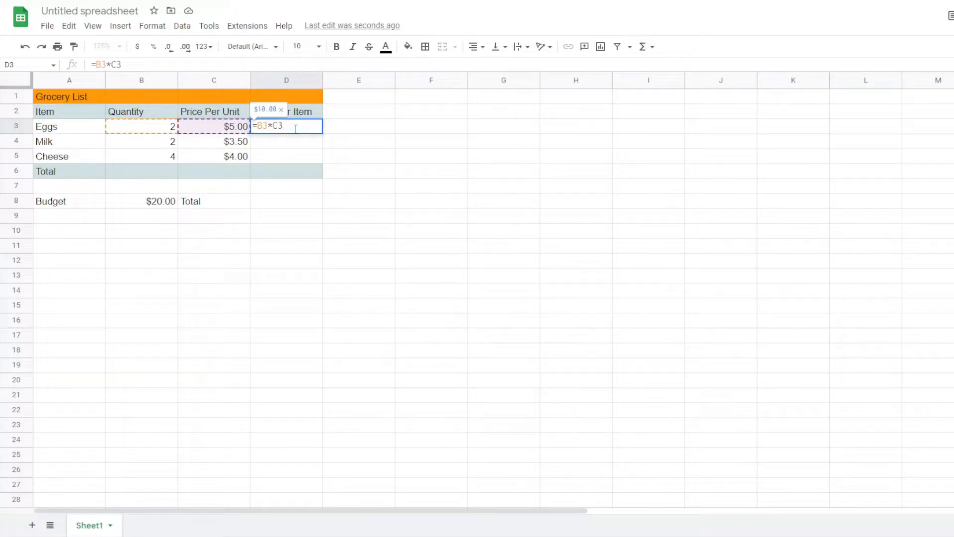
{"action": "key", "text": "Return"}
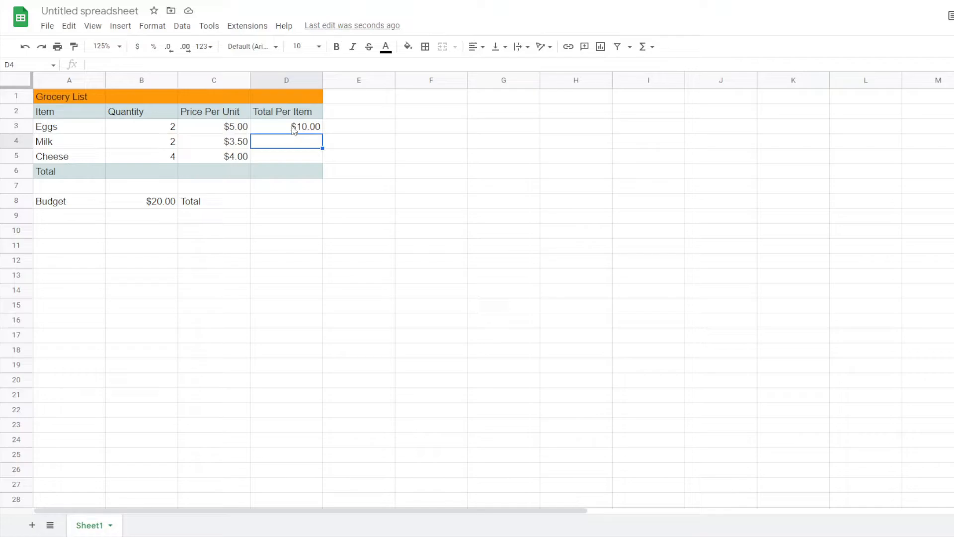
{"action": "left_click", "coordinate": [295, 128]}
{"action": "left_click", "coordinate": [196, 65]}
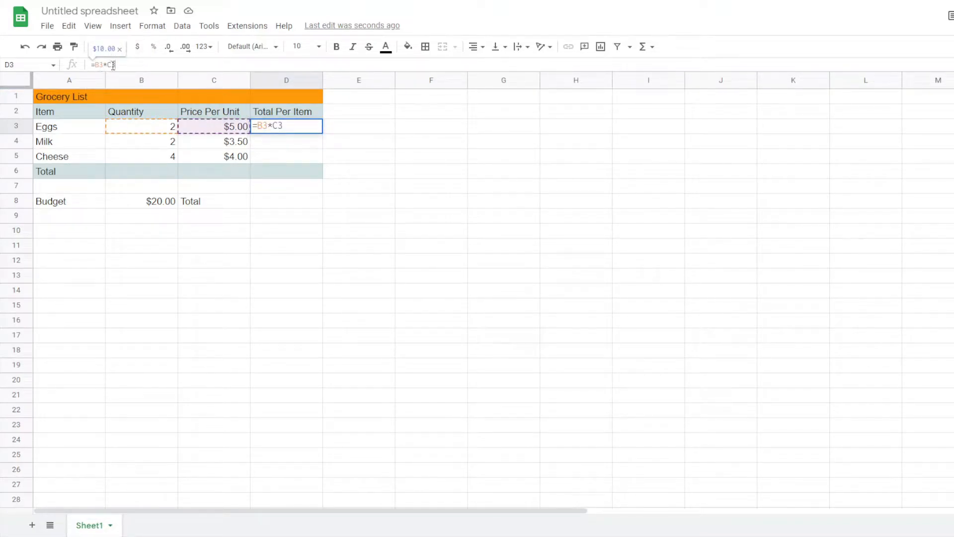
{"action": "key", "text": "Return"}
{"action": "left_click", "coordinate": [277, 131]}
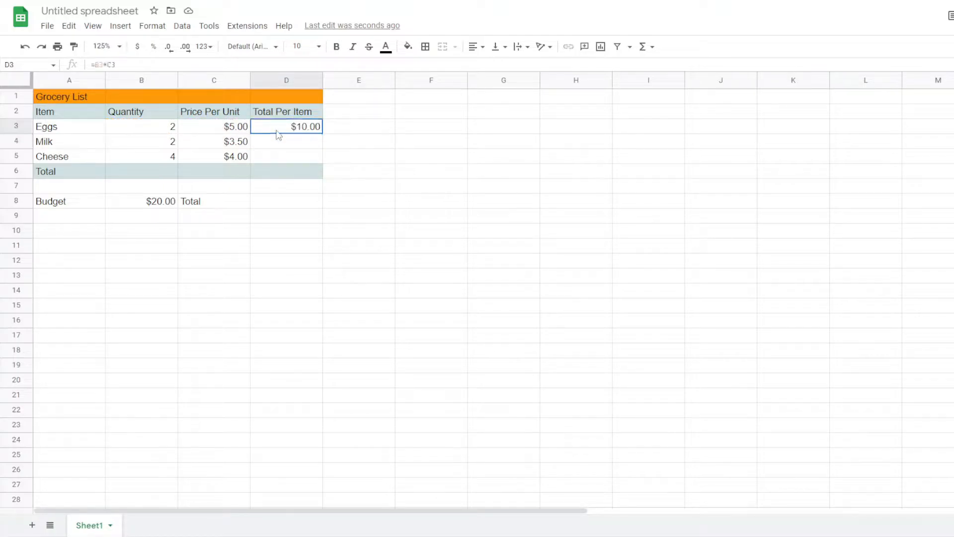
{"action": "double_click", "coordinate": [279, 130]}
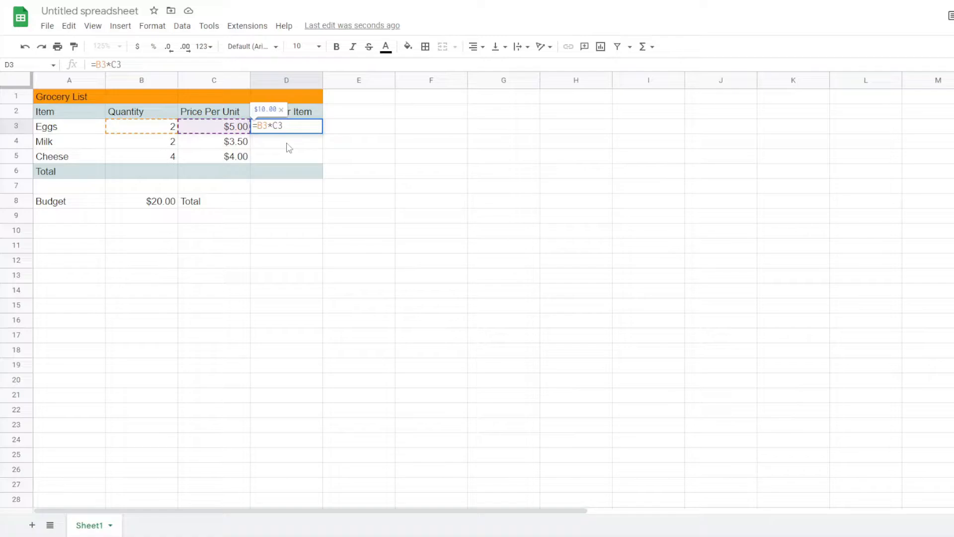
{"action": "left_click", "coordinate": [351, 157]}
{"action": "key", "text": "Right"}
{"action": "key", "text": "Right"}
{"action": "key", "text": "Right"}
{"action": "key", "text": "Up"}
{"action": "key", "text": "Up"}
{"action": "key", "text": "Left"}
{"action": "key", "text": "Left"}
{"action": "key", "text": "Left"}
{"action": "key", "text": "Left"}
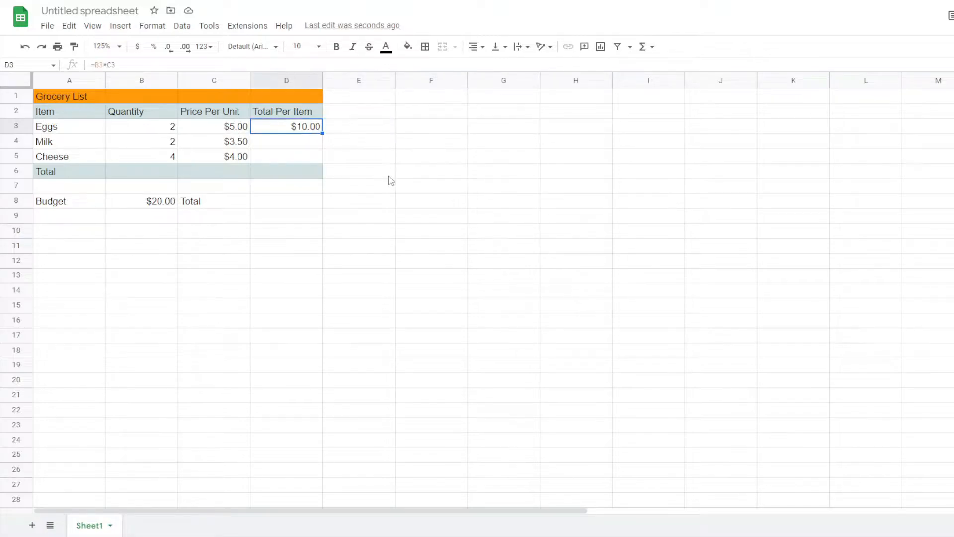
{"action": "key", "text": "Return"}
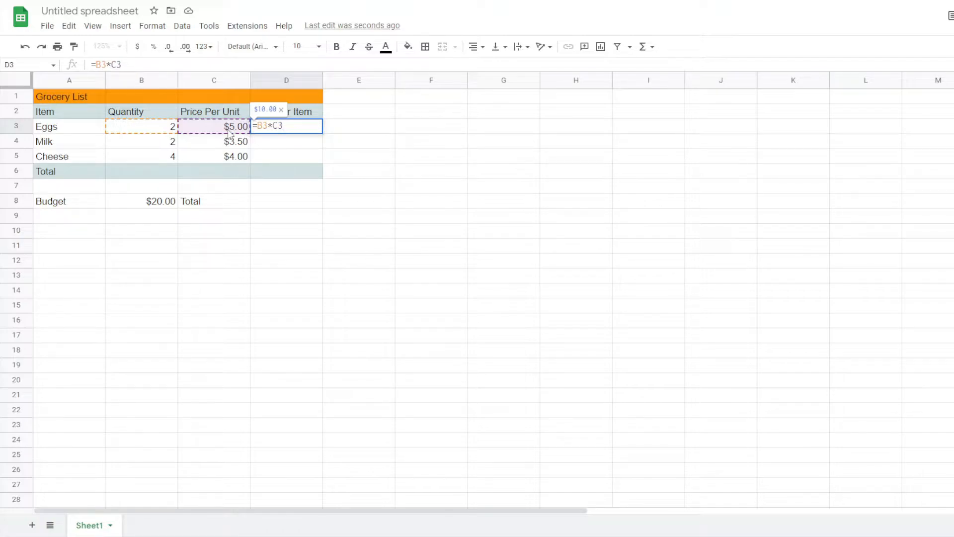
{"action": "key", "text": "Return"}
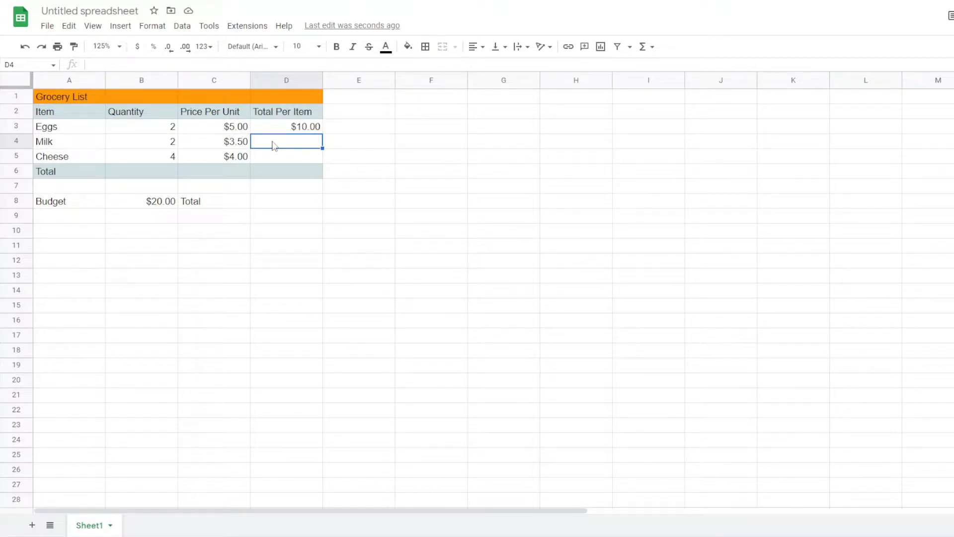
{"action": "type", "text": "="}
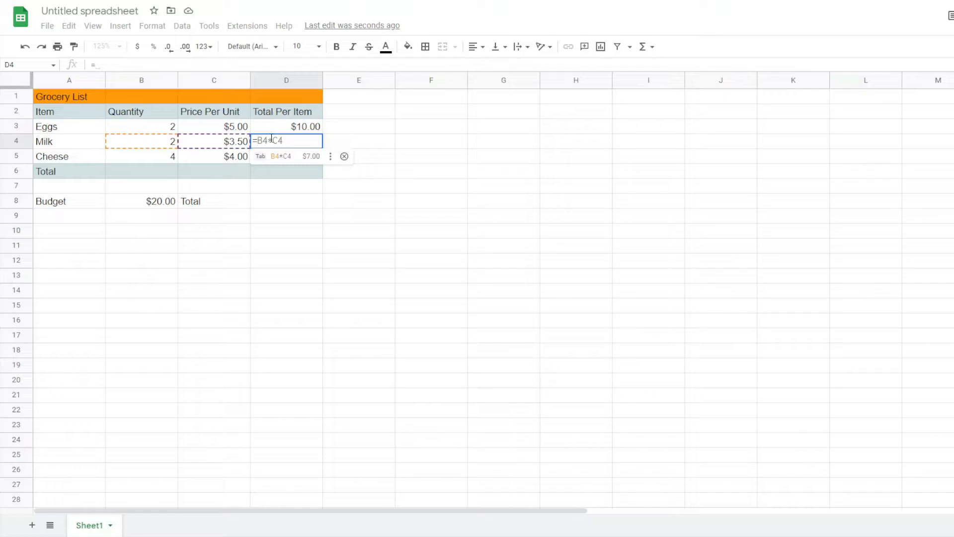
{"action": "key", "text": "BackSpace"}
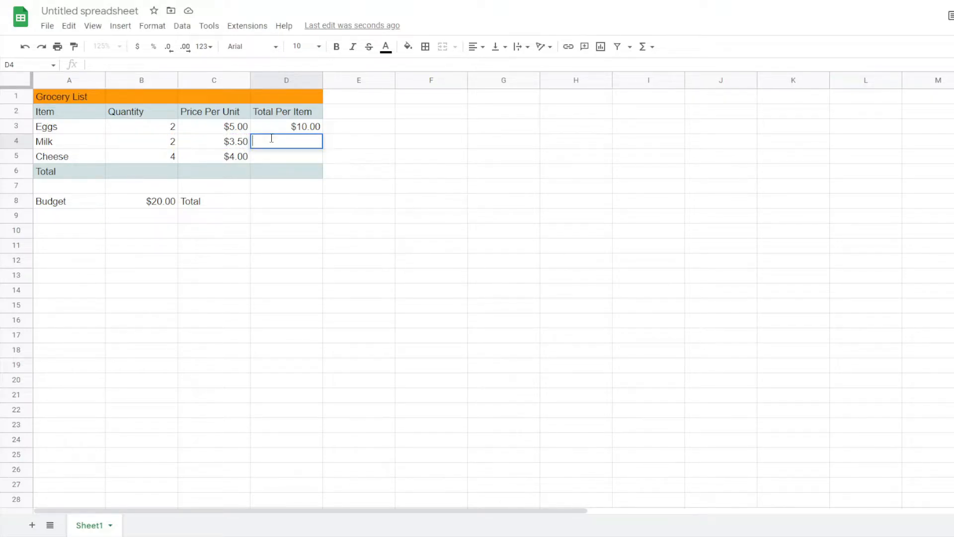
{"action": "key", "text": "Up"}
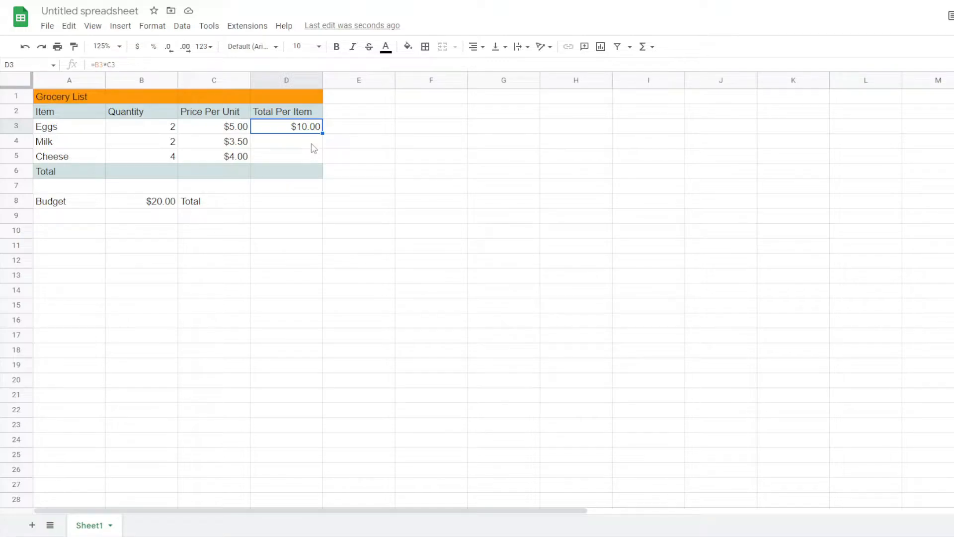
Step: Copy the formula from D3 into the milk row's D4 and check which cells the pasted formula refers to
{"action": "key", "text": "ctrl+c"}
{"action": "left_click", "coordinate": [288, 143]}
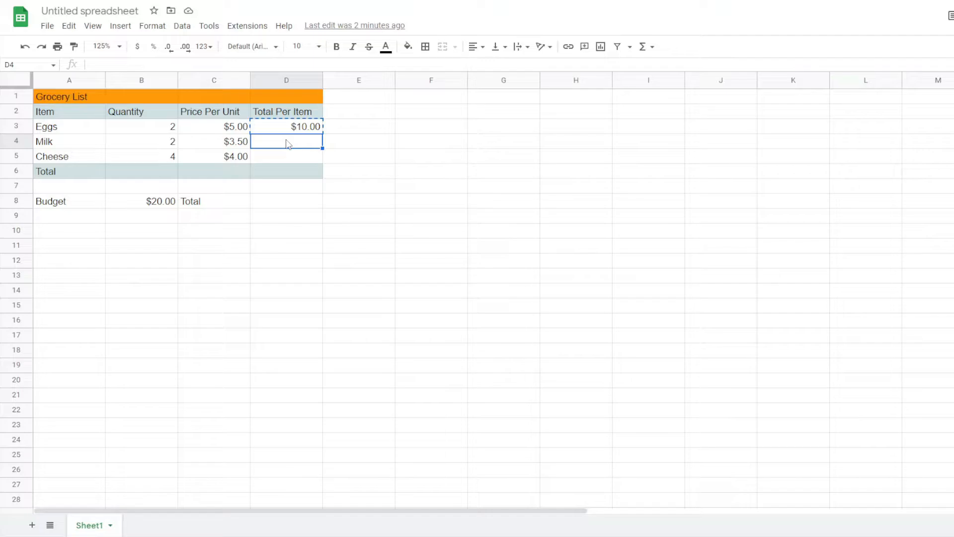
{"action": "key", "text": "ctrl+v"}
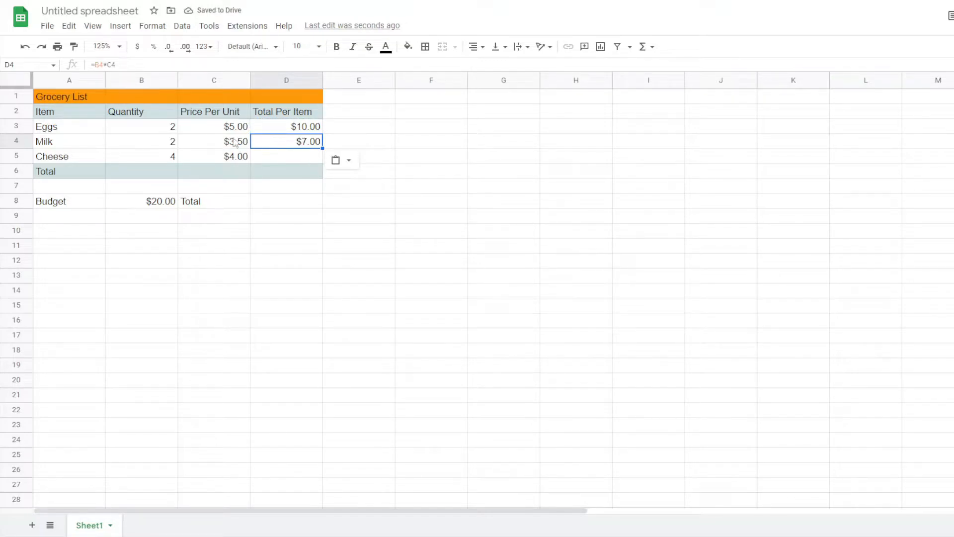
{"action": "double_click", "coordinate": [273, 143]}
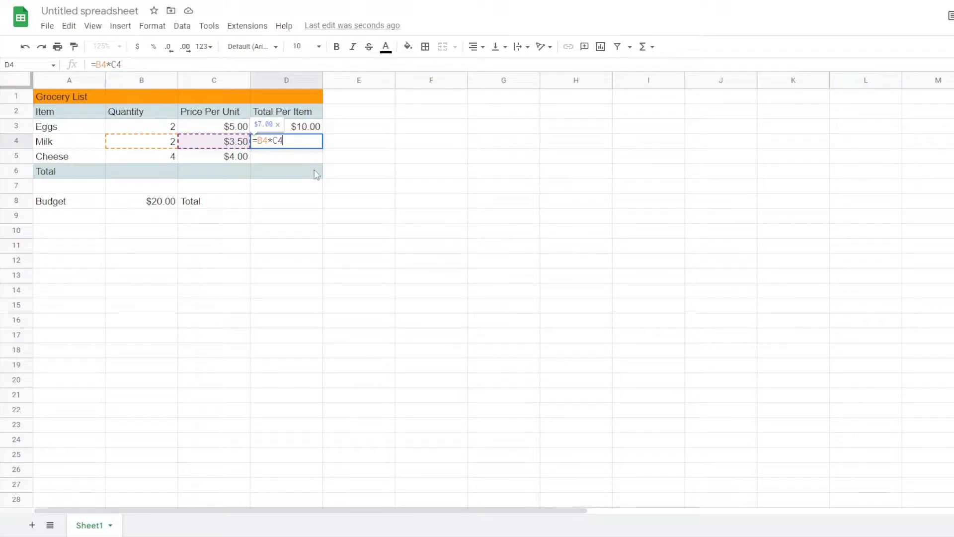
{"action": "key", "text": "Return"}
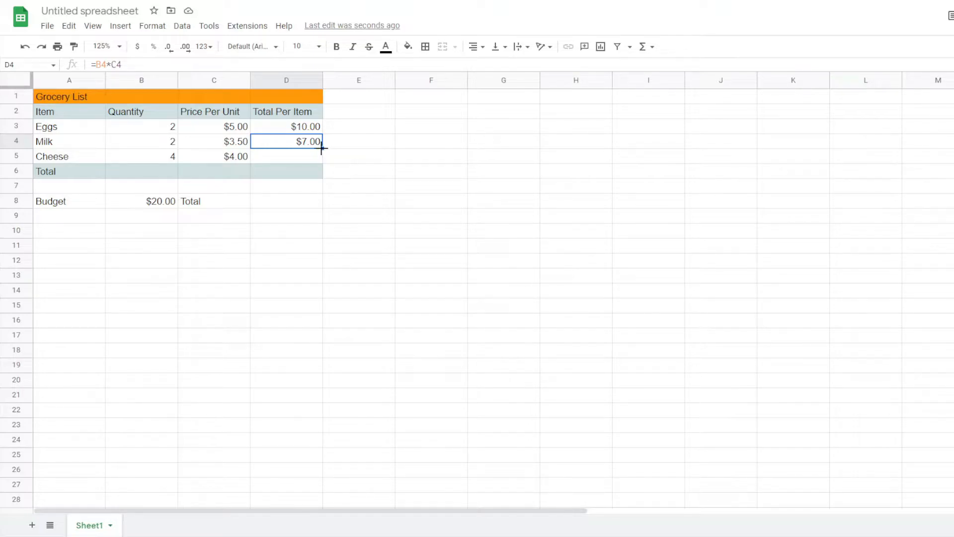
Step: Extend the D4 formula down to the cheese row's D5 with autofill, and inspect the cell references in D5
{"action": "left_click_drag", "start_coordinate": [322, 149], "coordinate": [323, 159]}
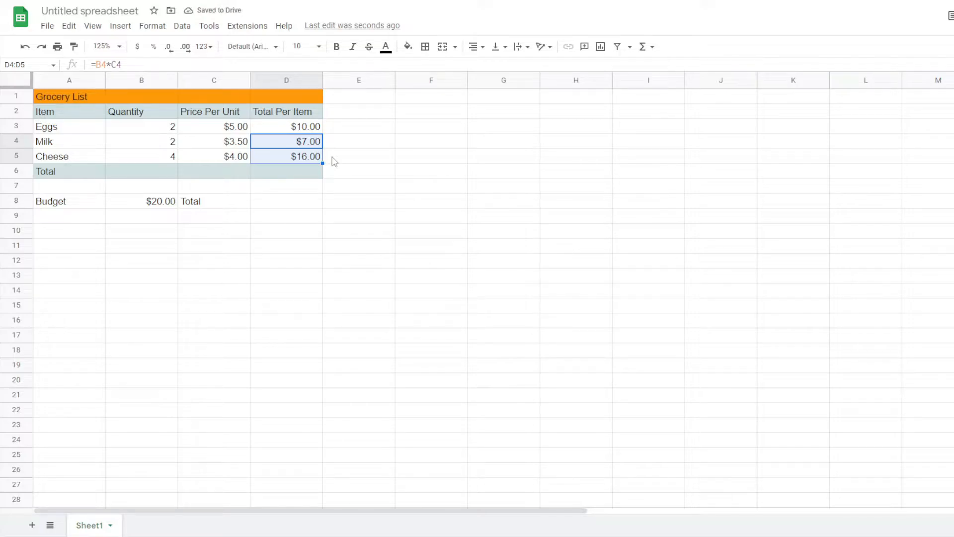
{"action": "left_click", "coordinate": [334, 162]}
{"action": "left_click", "coordinate": [276, 158]}
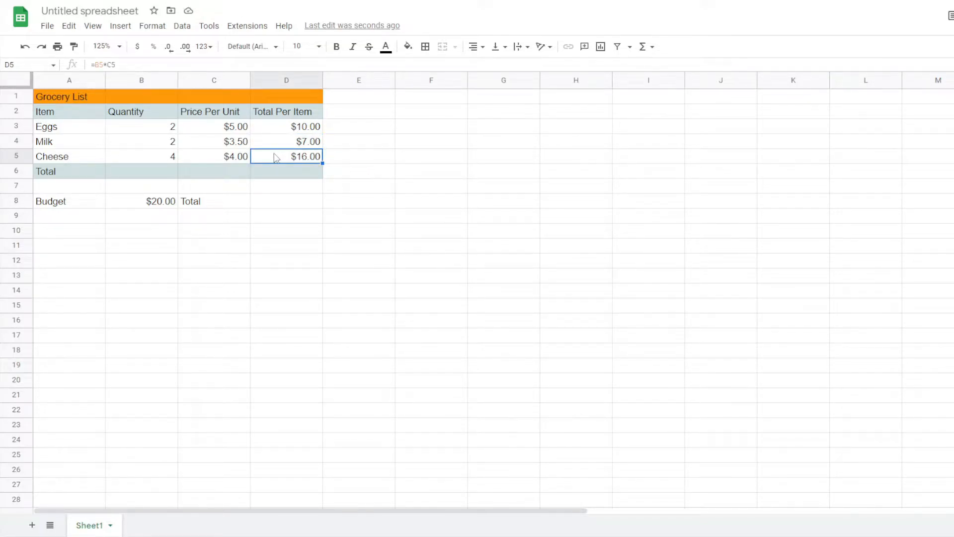
{"action": "double_click", "coordinate": [276, 158]}
{"action": "left_click", "coordinate": [334, 161]}
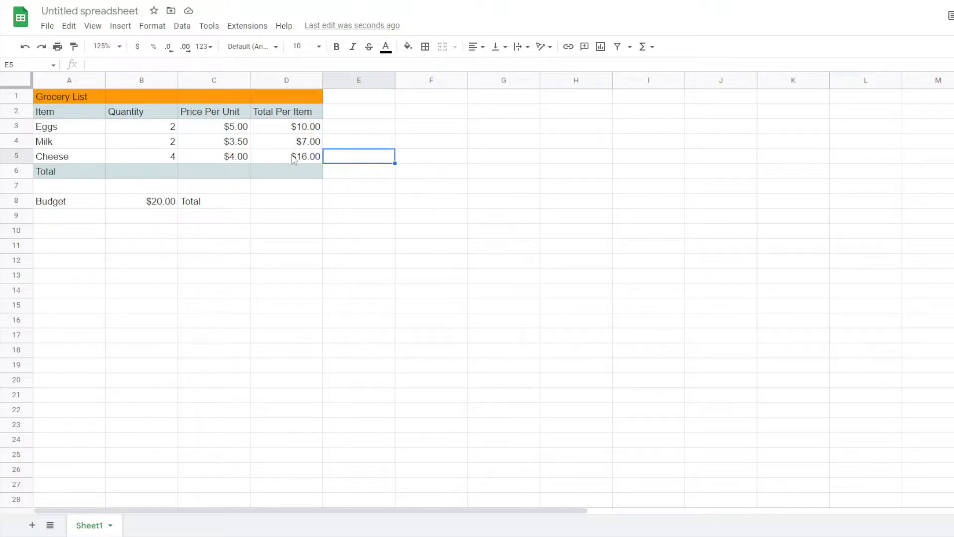
Step: Begin a sum formula in D8, beside the Total label in the budget row
{"action": "left_click", "coordinate": [289, 205]}
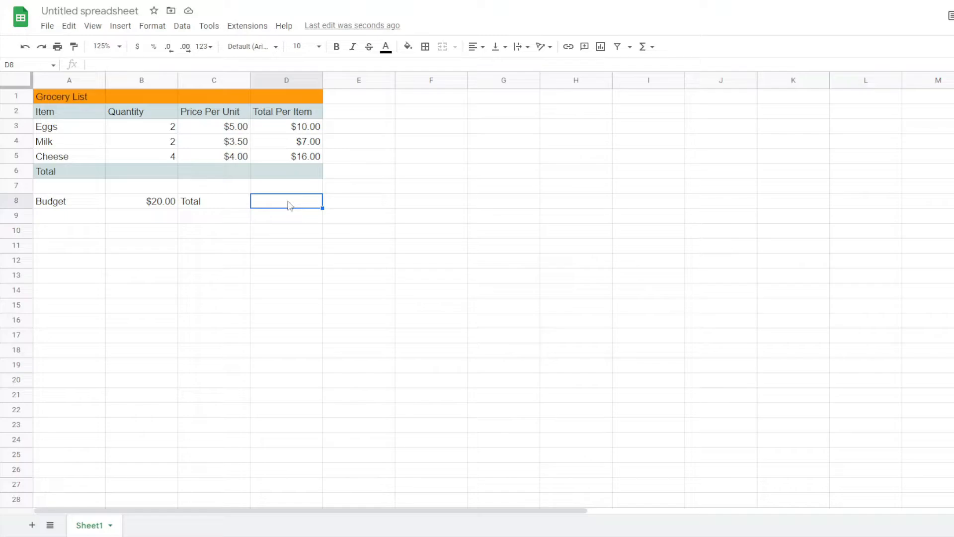
{"action": "type", "text": "="}
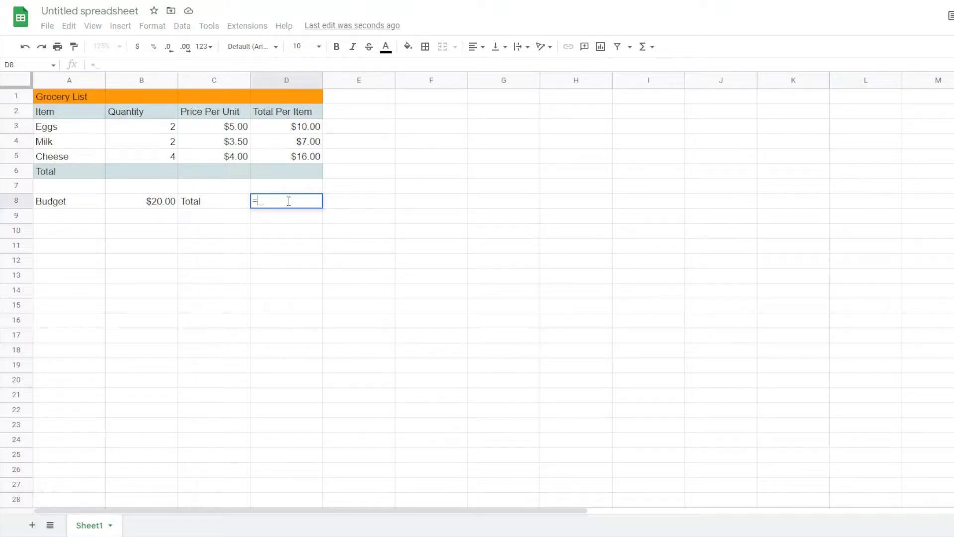
{"action": "type", "text": "sum"}
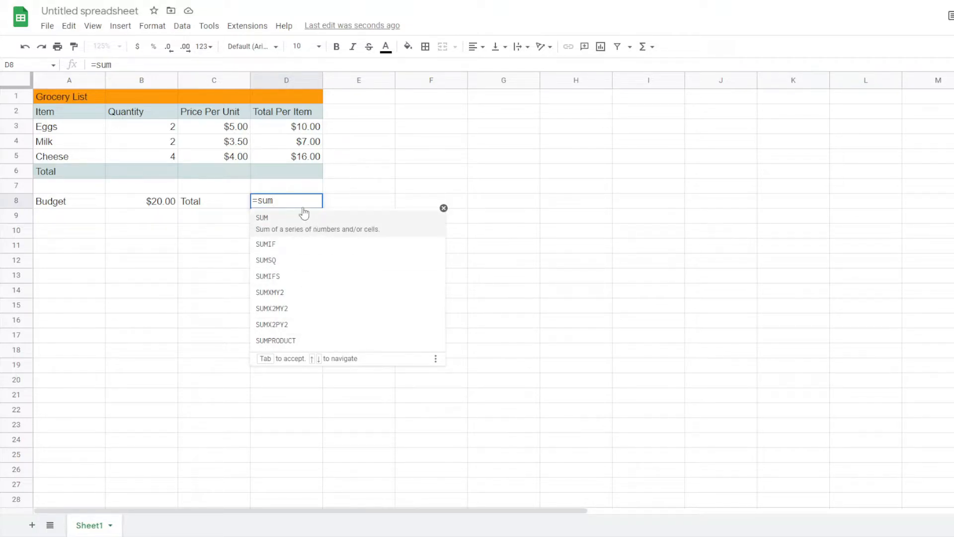
Step: Browse the complete list of available spreadsheet functions without inserting one
{"action": "left_click", "coordinate": [128, 29]}
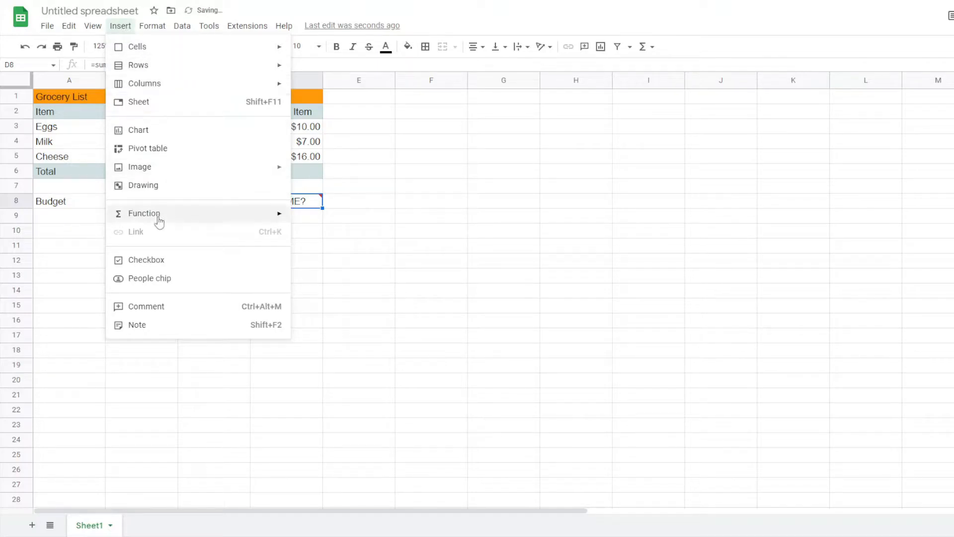
{"action": "mouse_move", "coordinate": [159, 221]}
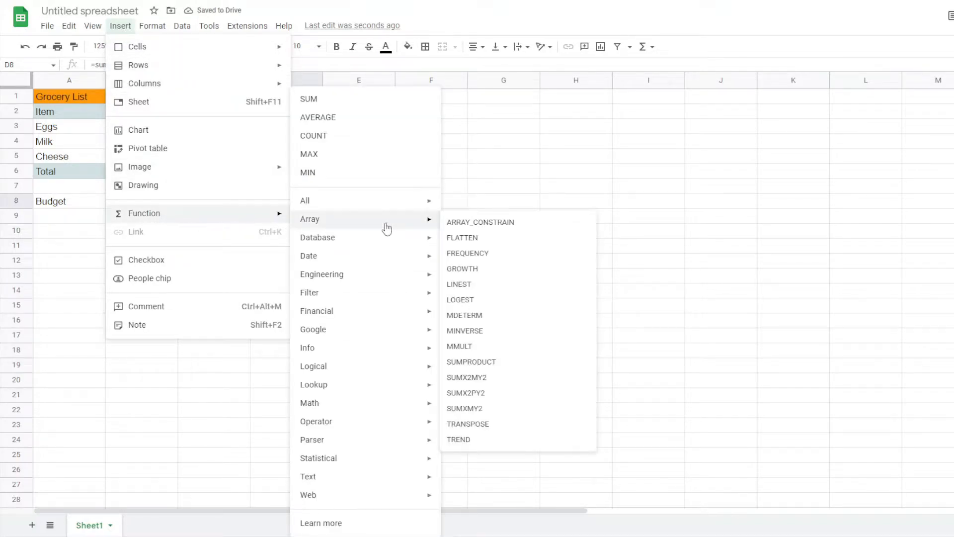
{"action": "mouse_move", "coordinate": [372, 209]}
{"action": "scroll", "coordinate": [524, 243], "scroll_direction": "down", "scroll_amount": 5}
{"action": "scroll", "coordinate": [524, 244], "scroll_direction": "down", "scroll_amount": 20}
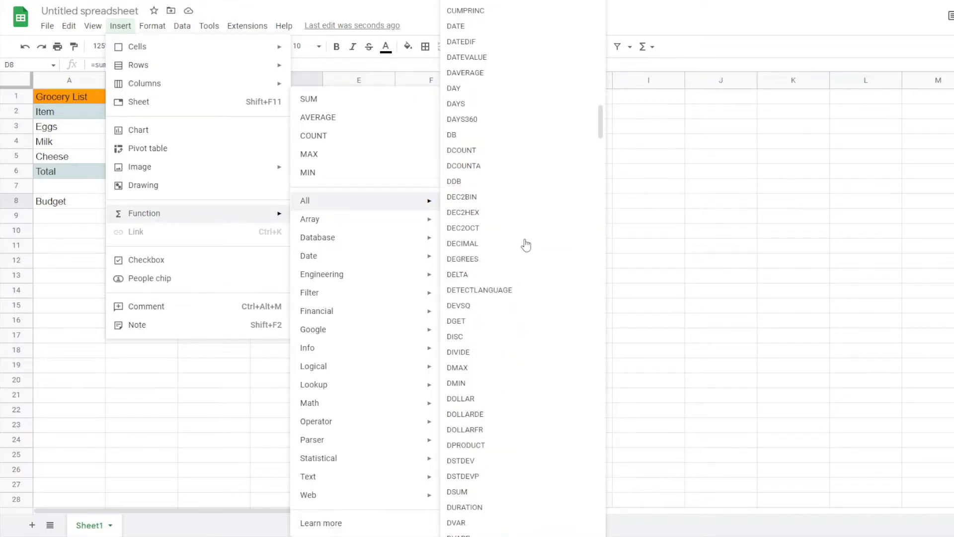
{"action": "scroll", "coordinate": [526, 245], "scroll_direction": "down", "scroll_amount": 20}
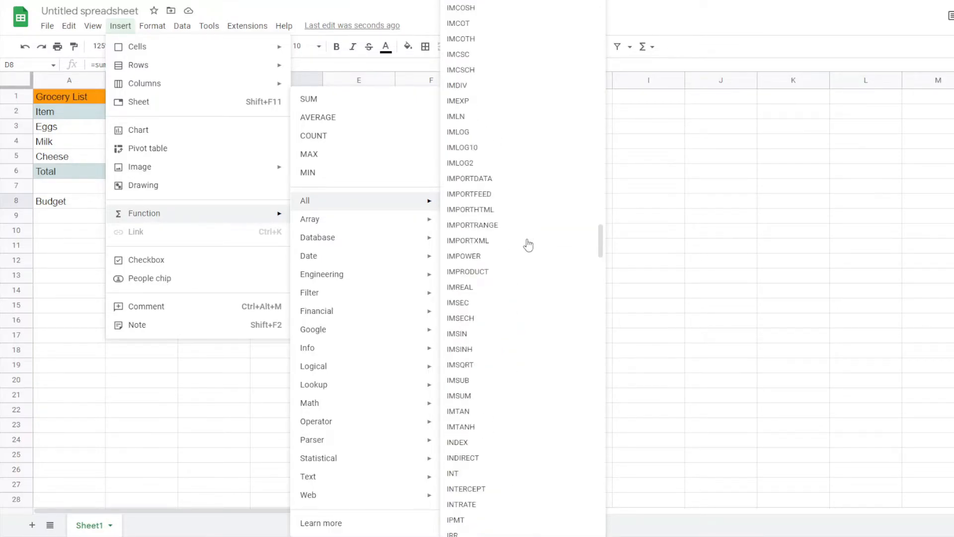
{"action": "scroll", "coordinate": [526, 245], "scroll_direction": "down", "scroll_amount": 15}
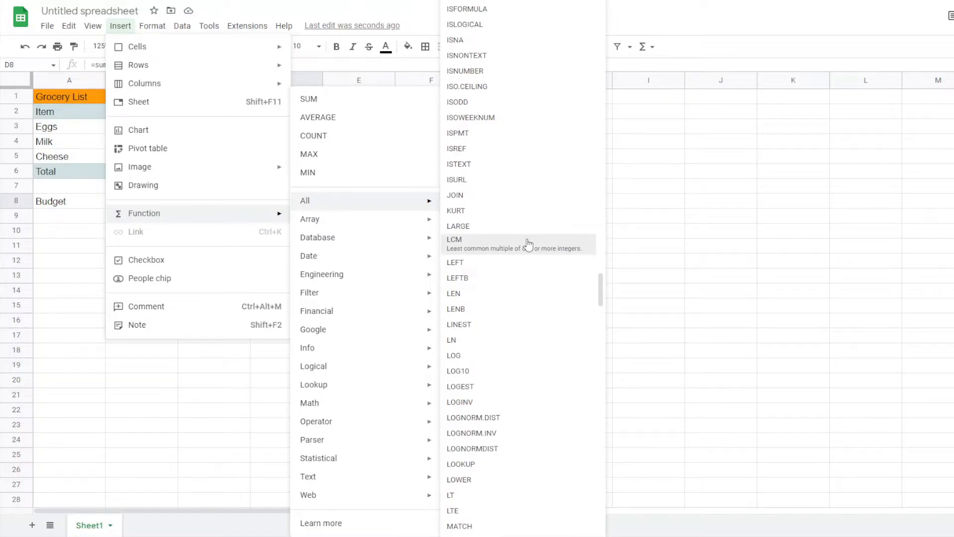
{"action": "scroll", "coordinate": [526, 245], "scroll_direction": "down", "scroll_amount": 15}
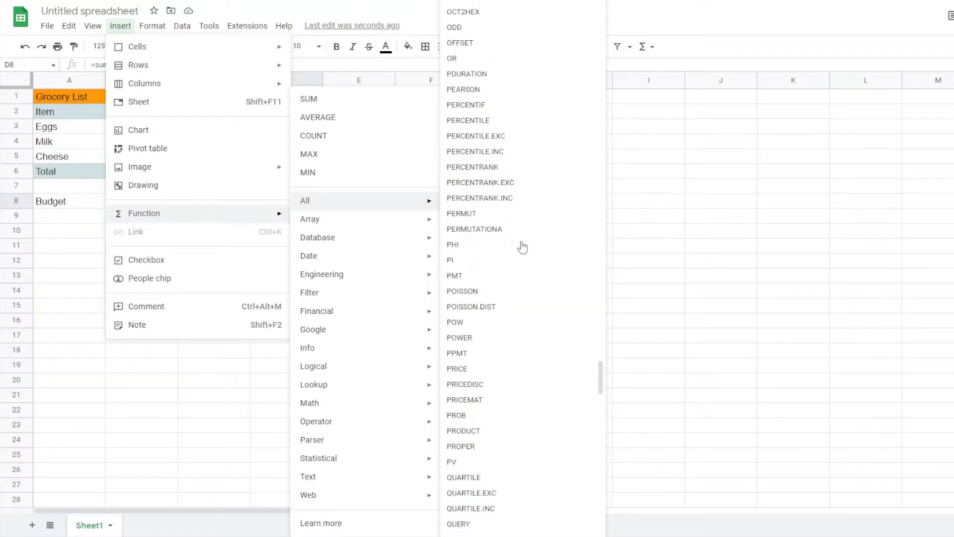
{"action": "scroll", "coordinate": [523, 247], "scroll_direction": "down", "scroll_amount": 7}
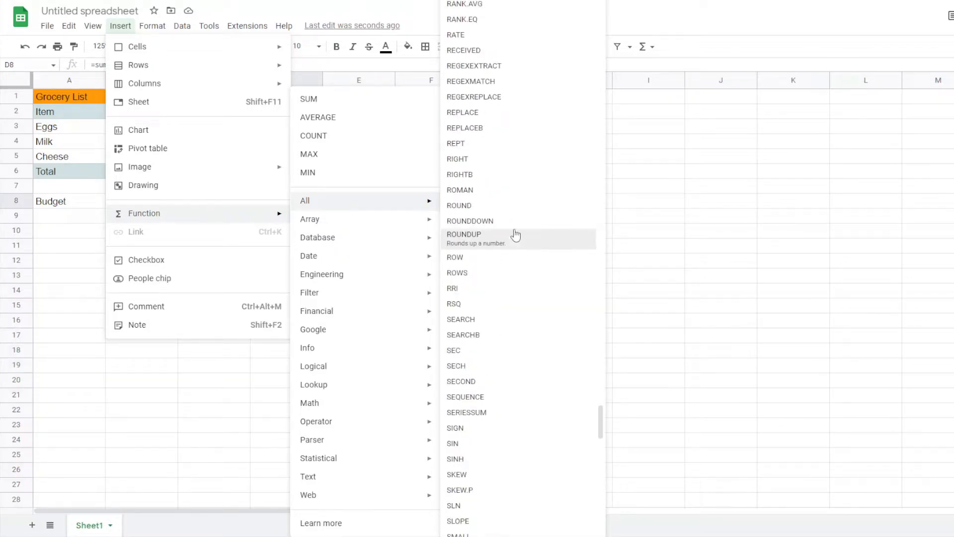
{"action": "left_click", "coordinate": [636, 248]}
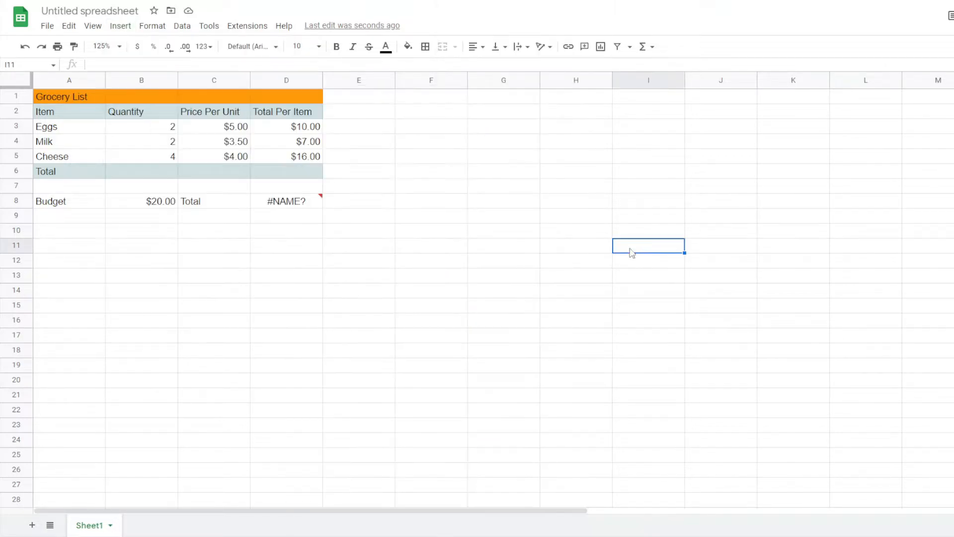
Step: Complete the formula in D8 as =SUM(D3:D5) to add up the Total Per Item amounts
{"action": "left_click", "coordinate": [302, 202]}
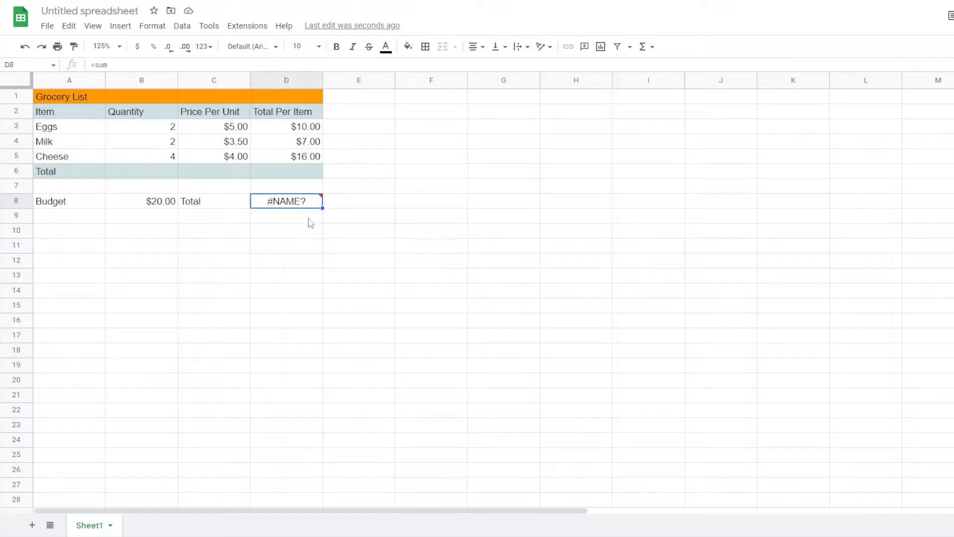
{"action": "left_click", "coordinate": [209, 63]}
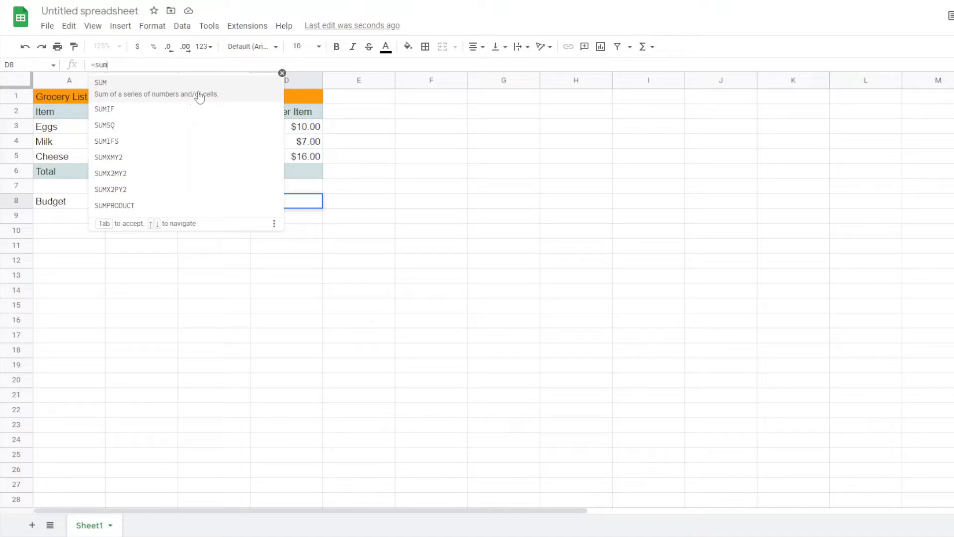
{"action": "left_click", "coordinate": [169, 91]}
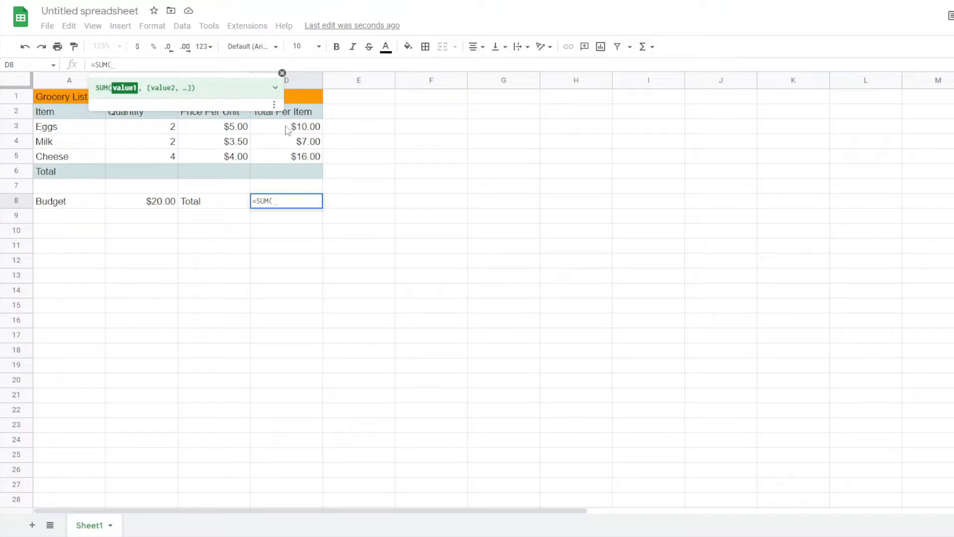
{"action": "left_click_drag", "start_coordinate": [286, 128], "coordinate": [286, 158]}
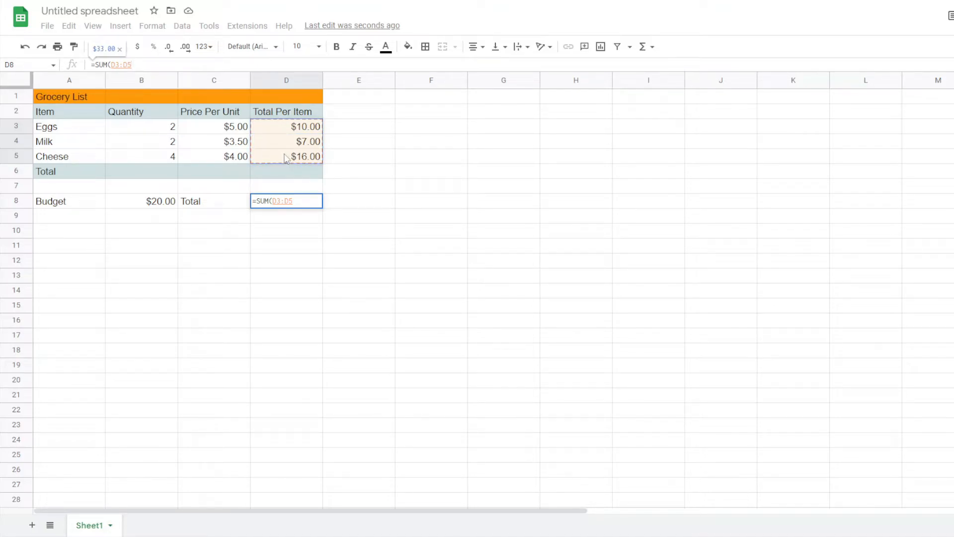
{"action": "left_click", "coordinate": [187, 65]}
{"action": "type", "text": ")"}
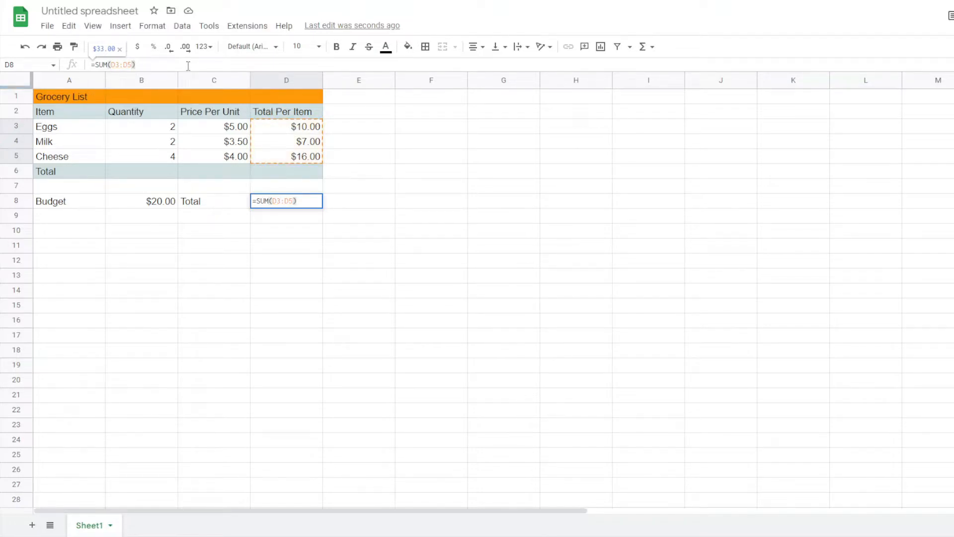
{"action": "key", "text": "Return"}
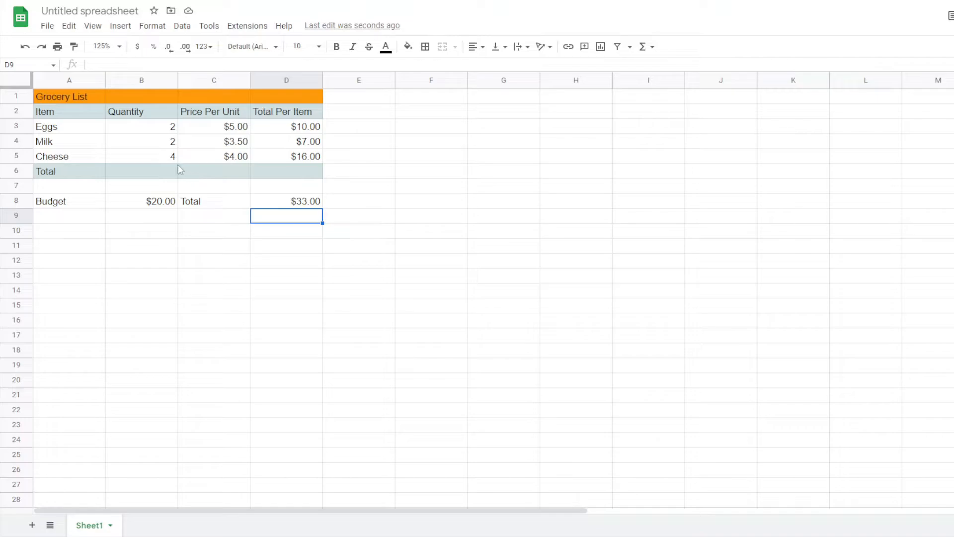
Step: Set the milk quantity in B4 to 3 and check the milk's Total Per Item formula in D4
{"action": "left_click", "coordinate": [167, 143]}
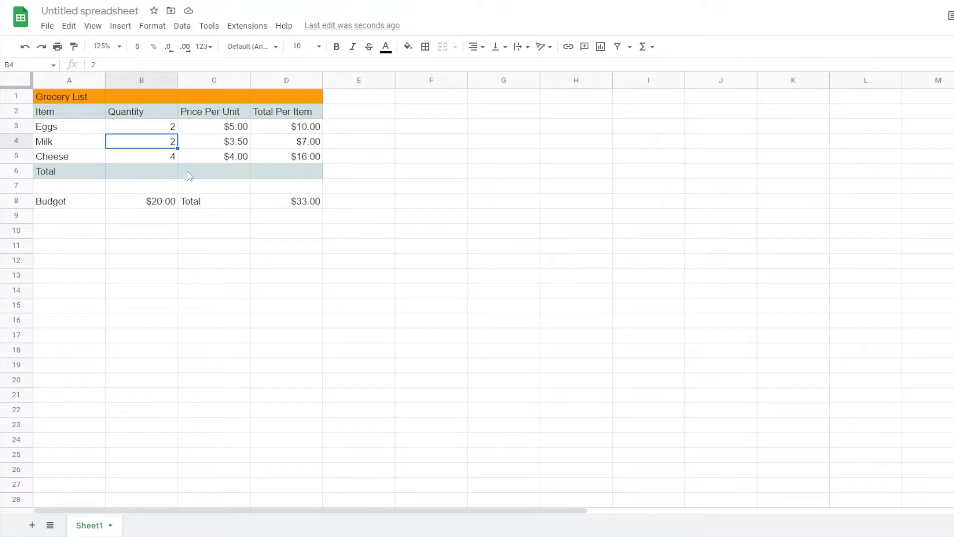
{"action": "type", "text": "3"}
{"action": "key", "text": "Return"}
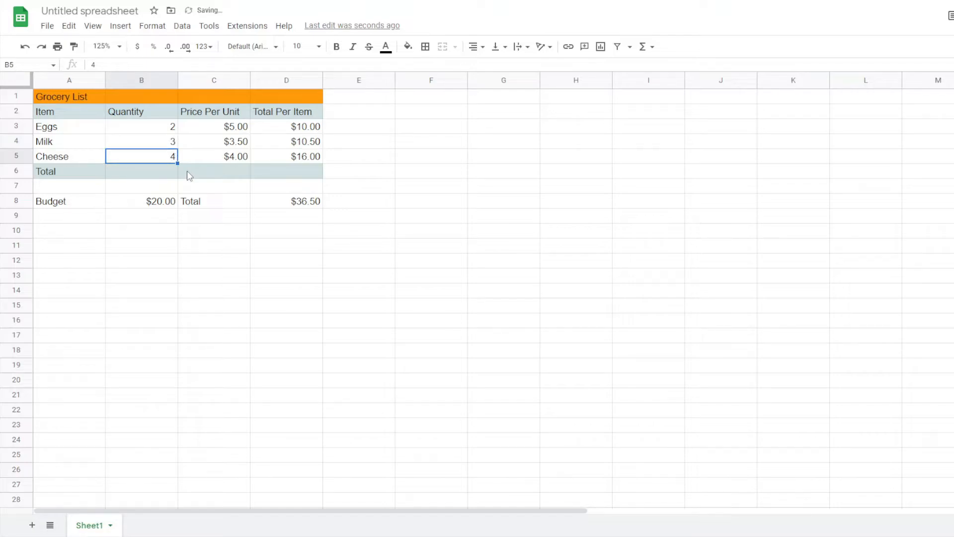
{"action": "left_click", "coordinate": [167, 147]}
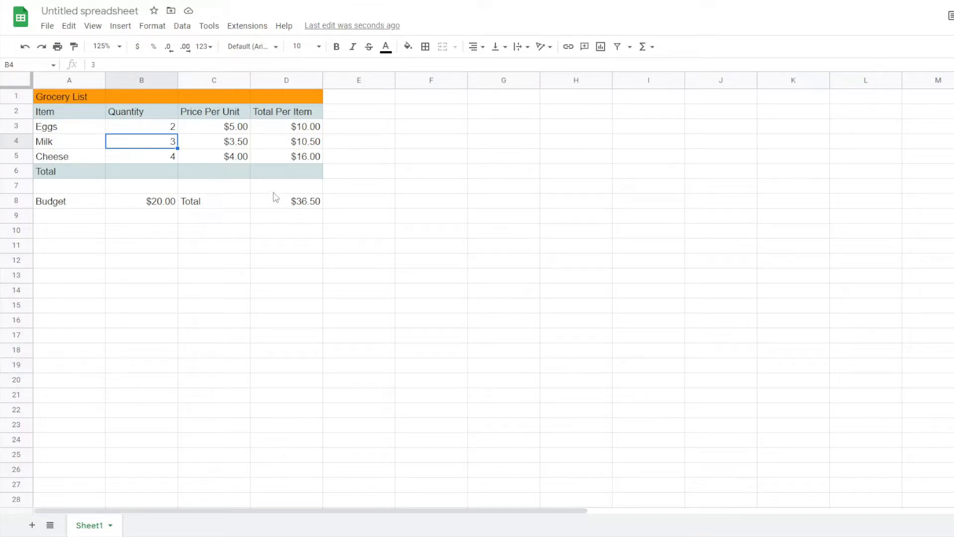
{"action": "left_click", "coordinate": [281, 146]}
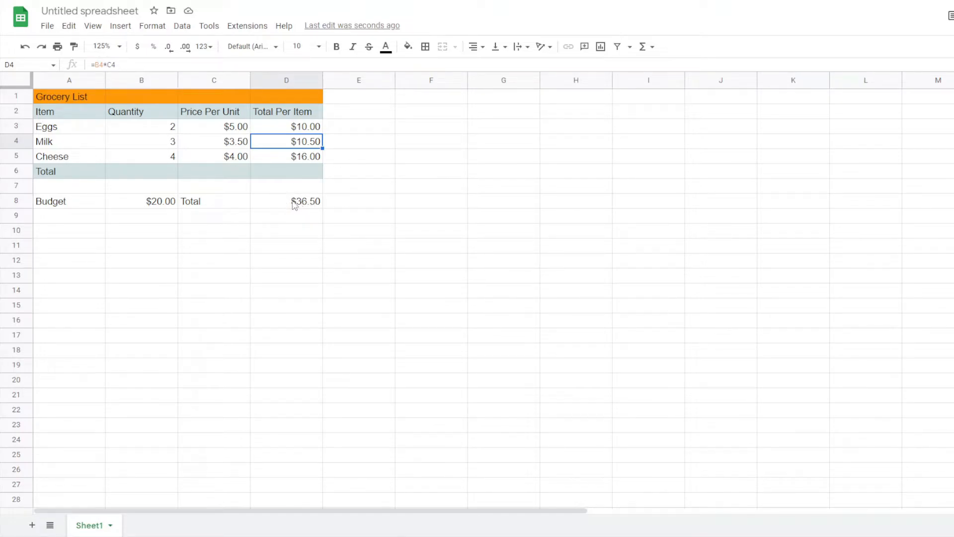
Step: Set the eggs' Price Per Unit in C3 to 4.5
{"action": "left_click", "coordinate": [197, 130]}
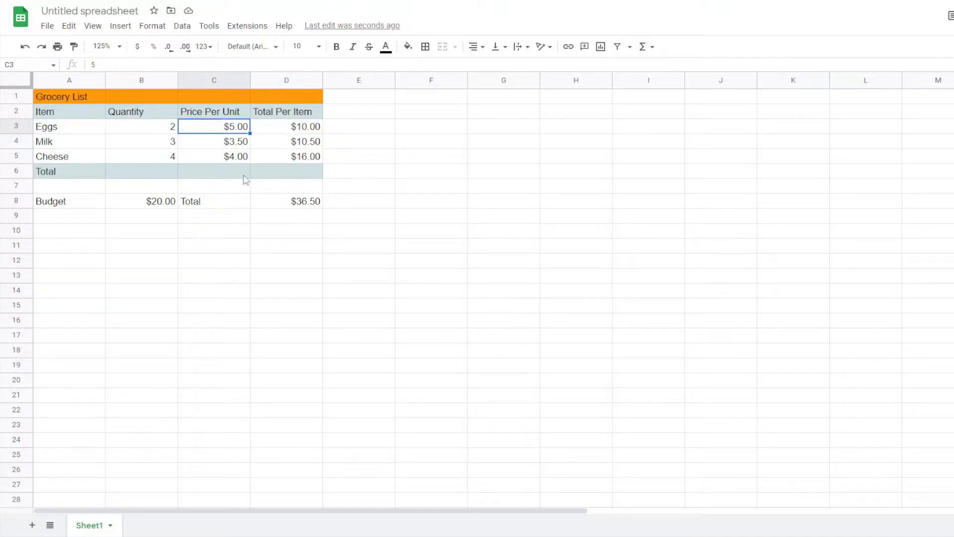
{"action": "type", "text": "4.5"}
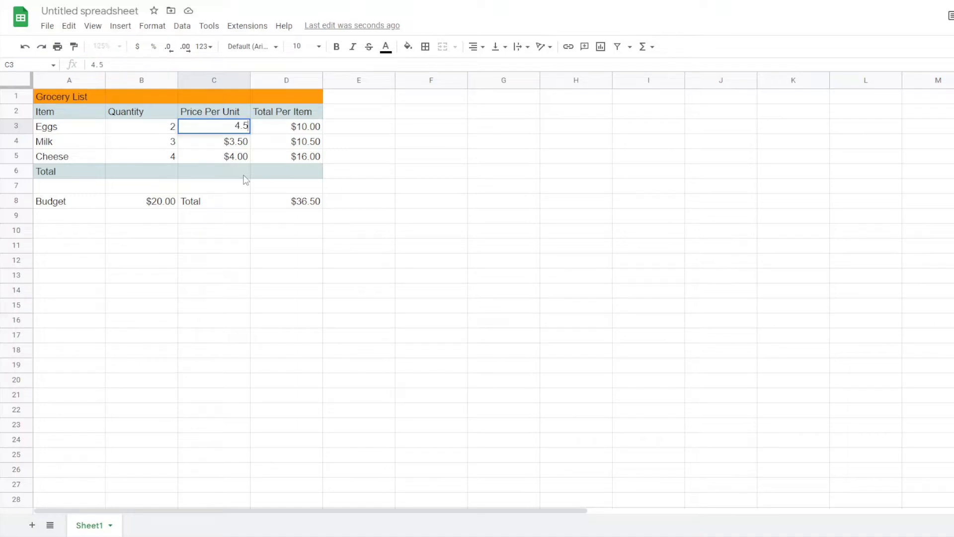
{"action": "key", "text": "Return"}
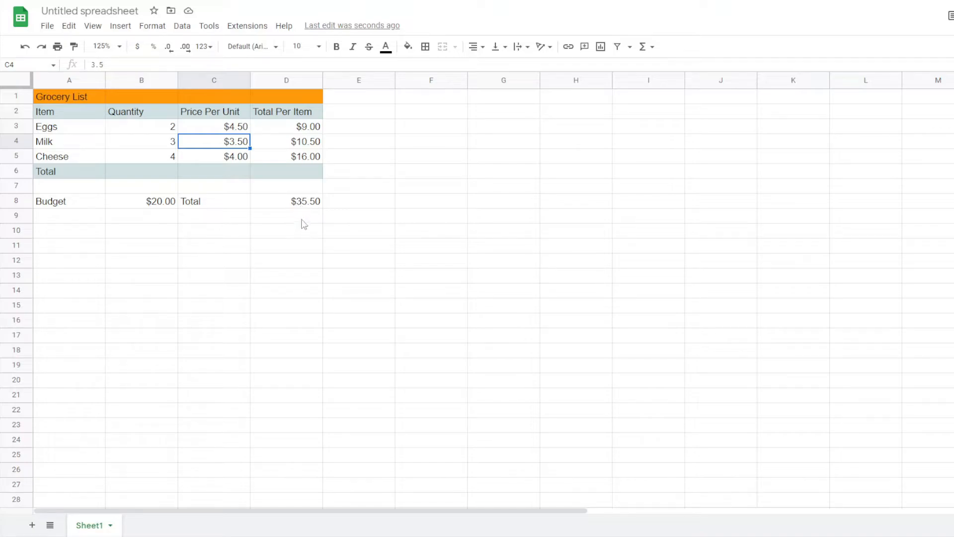
{"action": "left_click", "coordinate": [295, 219]}
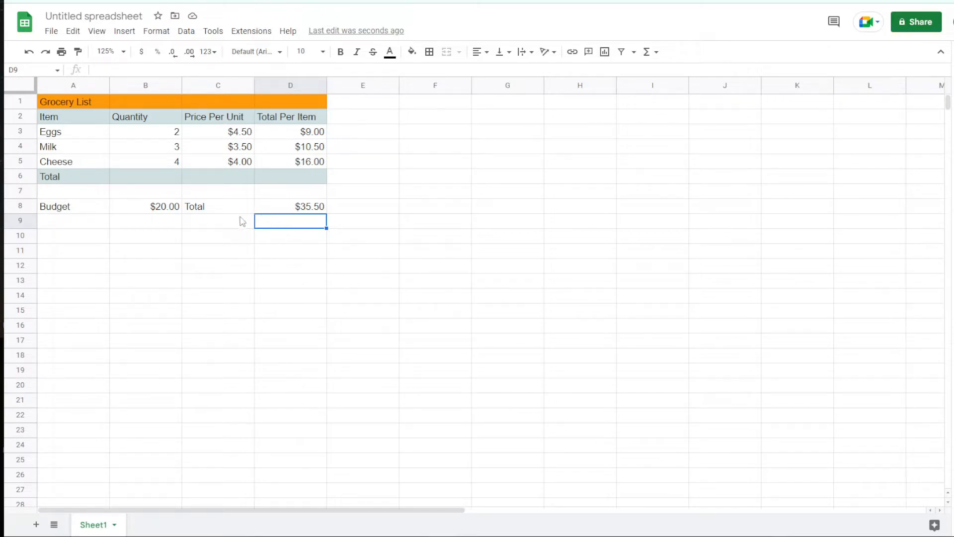
Step: Start a single-color conditional formatting rule for the overall total in D8
{"action": "left_click", "coordinate": [141, 207]}
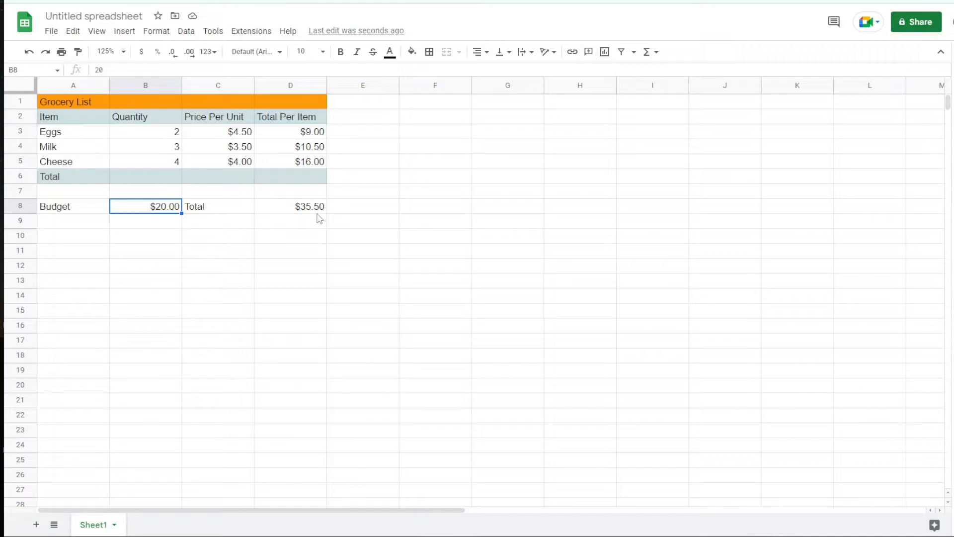
{"action": "left_click", "coordinate": [284, 210]}
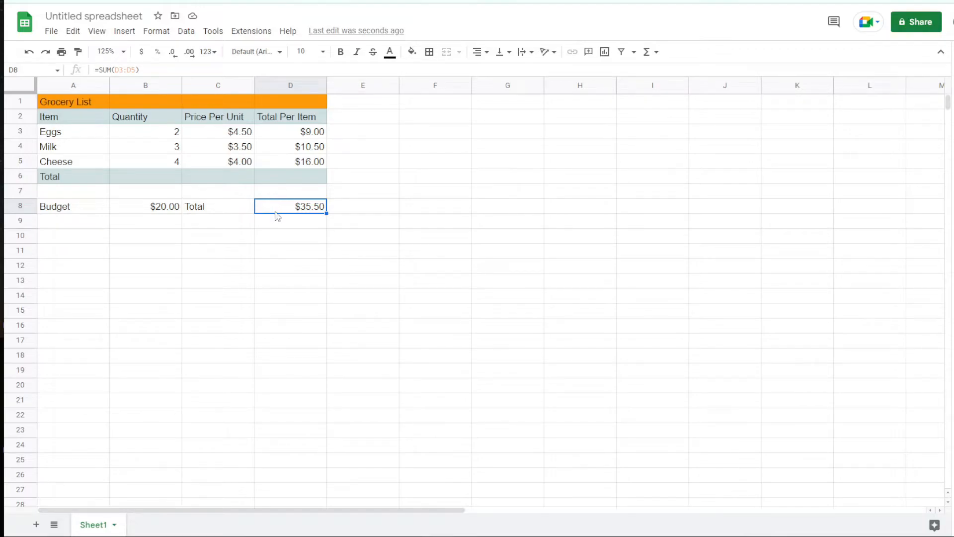
{"action": "left_click", "coordinate": [156, 32]}
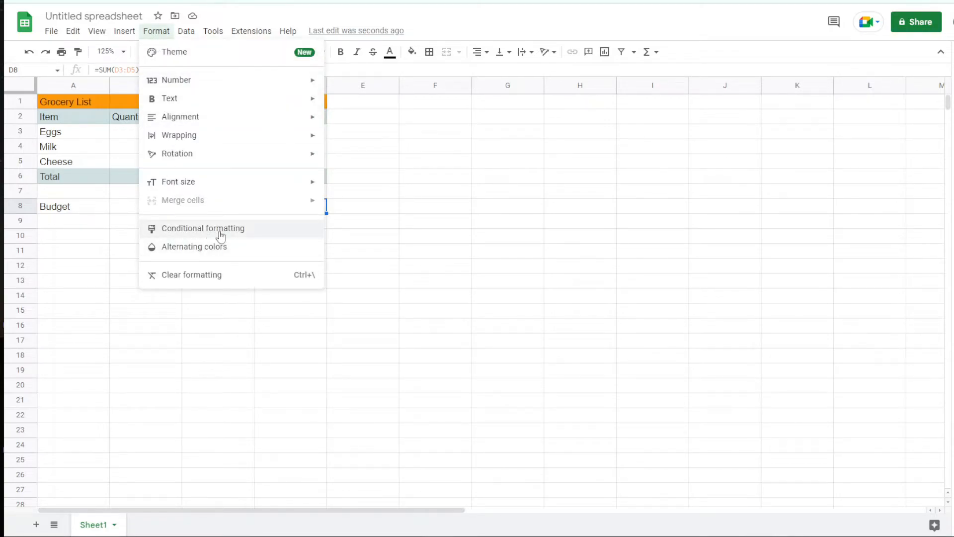
{"action": "left_click", "coordinate": [355, 236]}
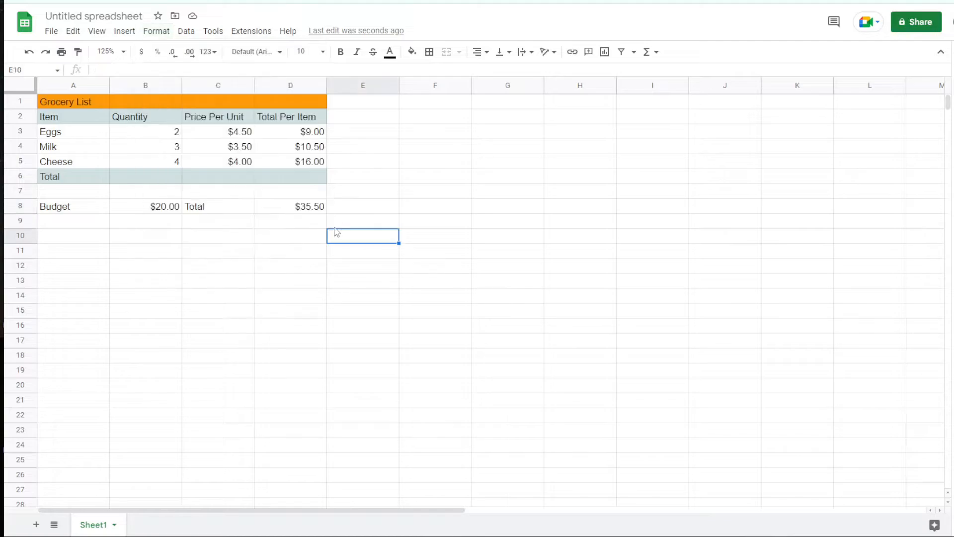
{"action": "left_click", "coordinate": [279, 207]}
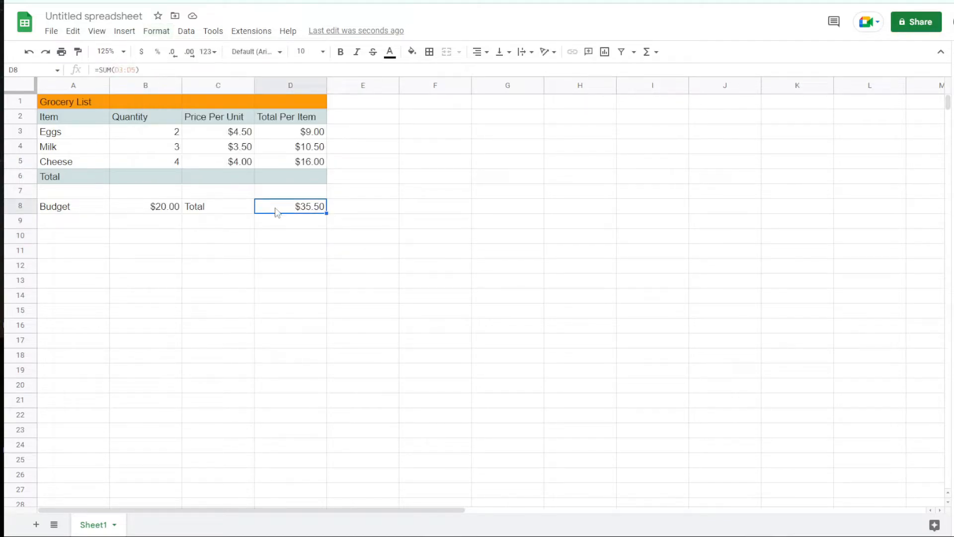
{"action": "right_click", "coordinate": [276, 213]}
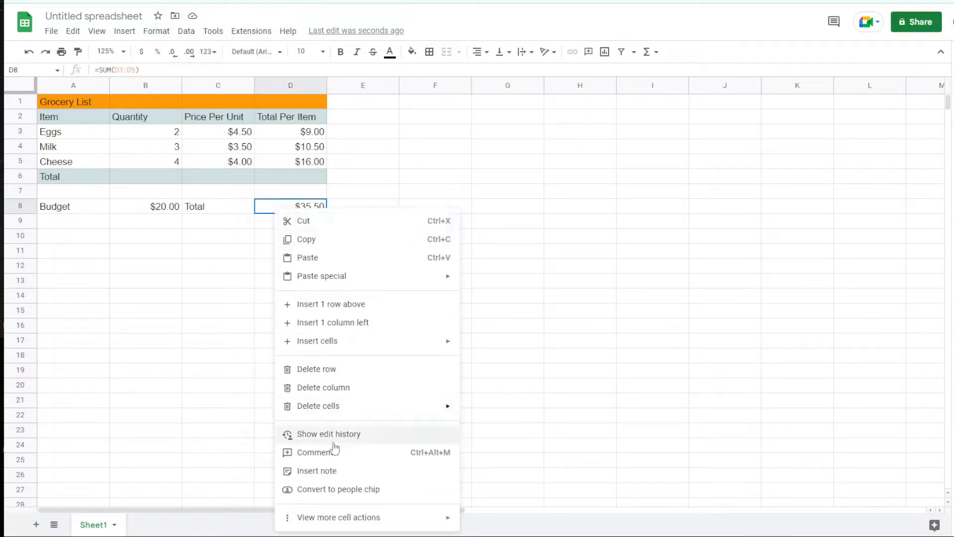
{"action": "mouse_move", "coordinate": [338, 526]}
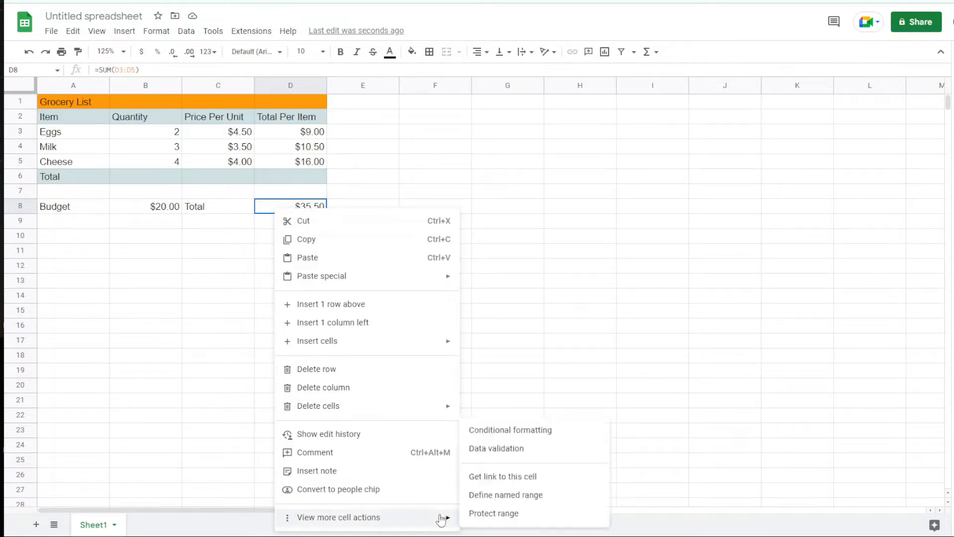
{"action": "left_click", "coordinate": [537, 436]}
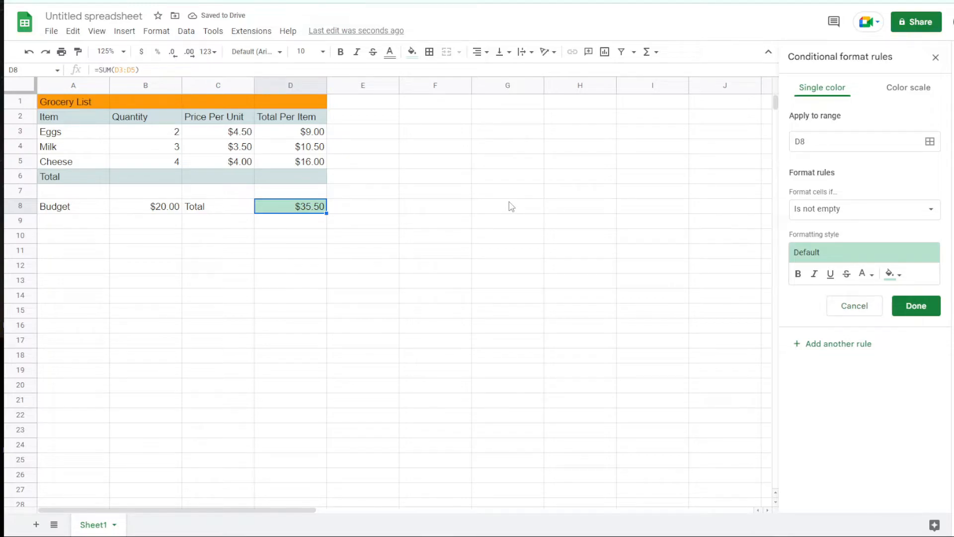
Step: Set the D8 rule's condition to Less than =B8 with the default green style and save the rule
{"action": "left_click", "coordinate": [830, 219]}
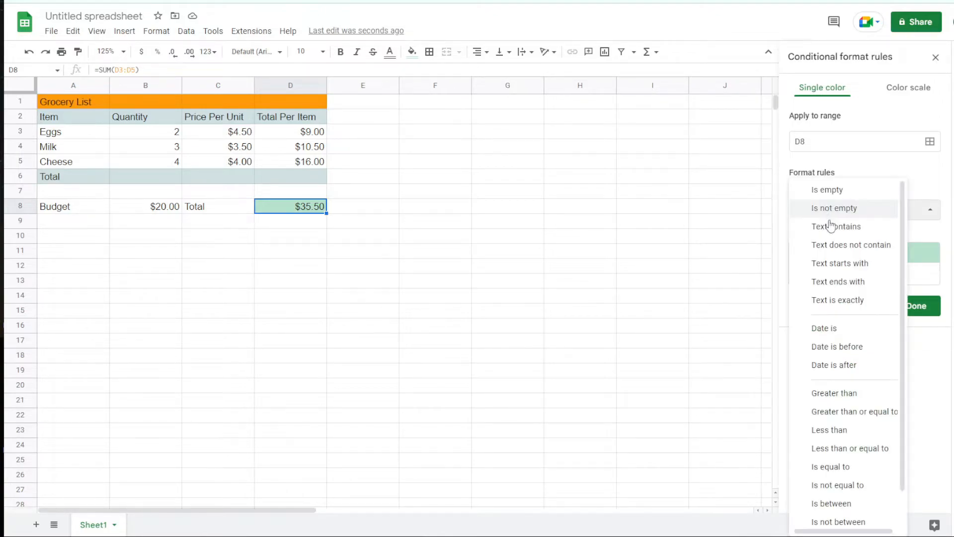
{"action": "scroll", "coordinate": [864, 398], "scroll_direction": "down", "scroll_amount": 2}
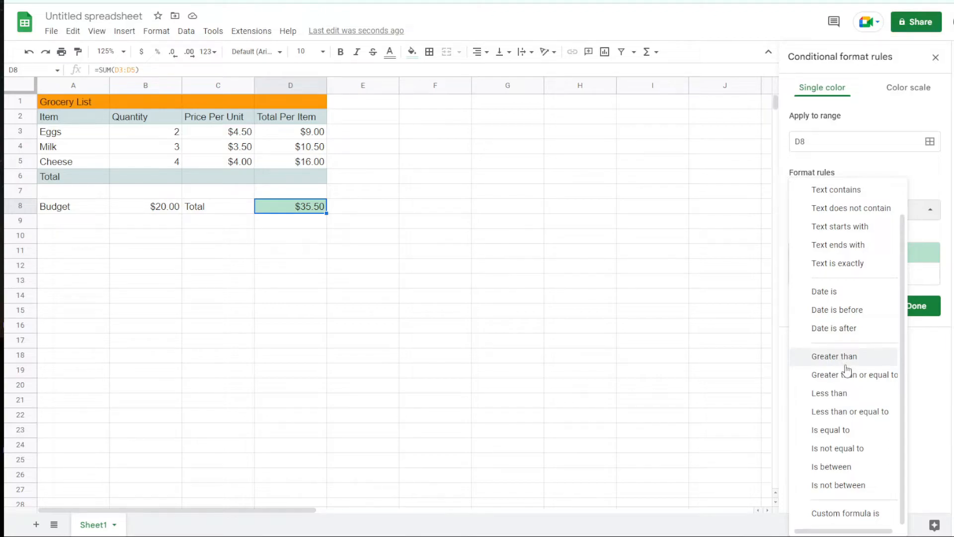
{"action": "left_click", "coordinate": [843, 394]}
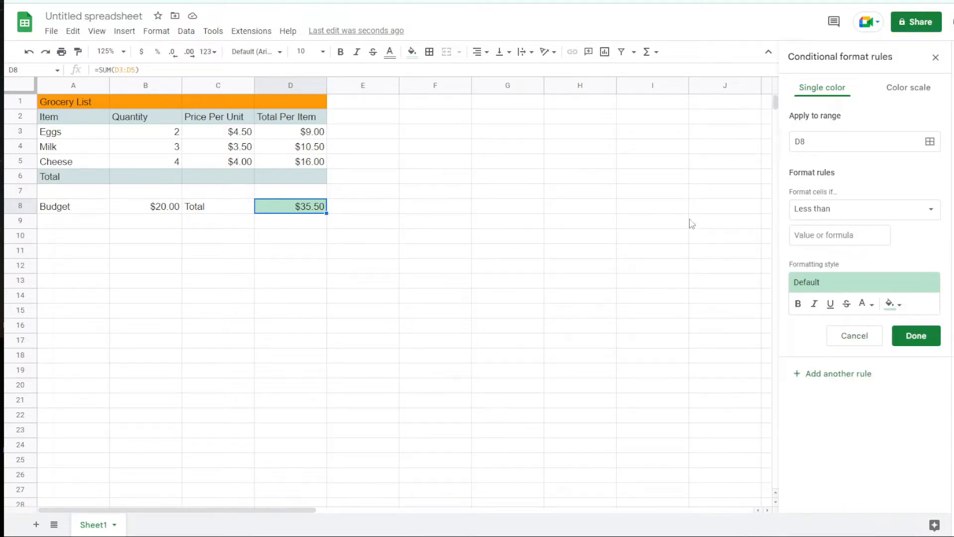
{"action": "left_click", "coordinate": [176, 211]}
{"action": "left_click", "coordinate": [805, 236]}
{"action": "left_click", "coordinate": [811, 238]}
{"action": "type", "text": "="}
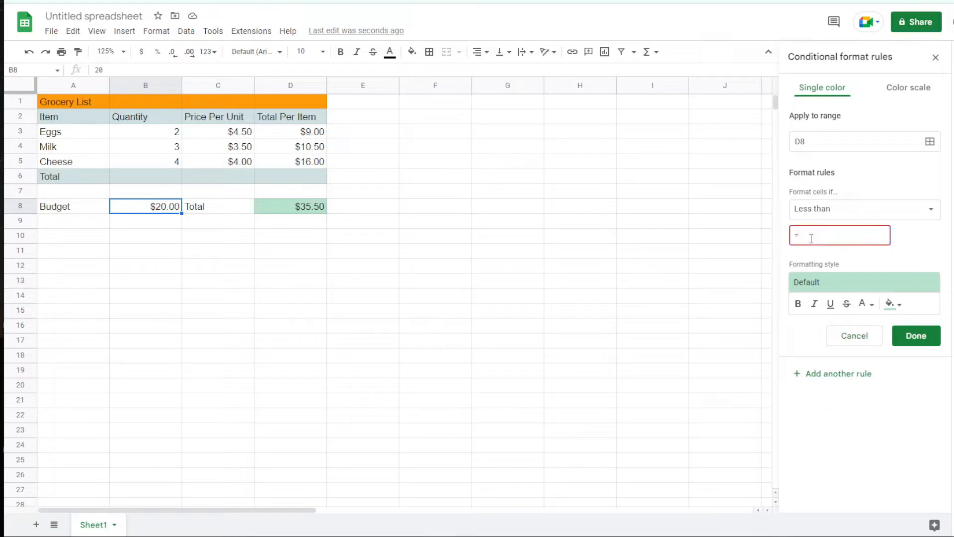
{"action": "type", "text": "B8"}
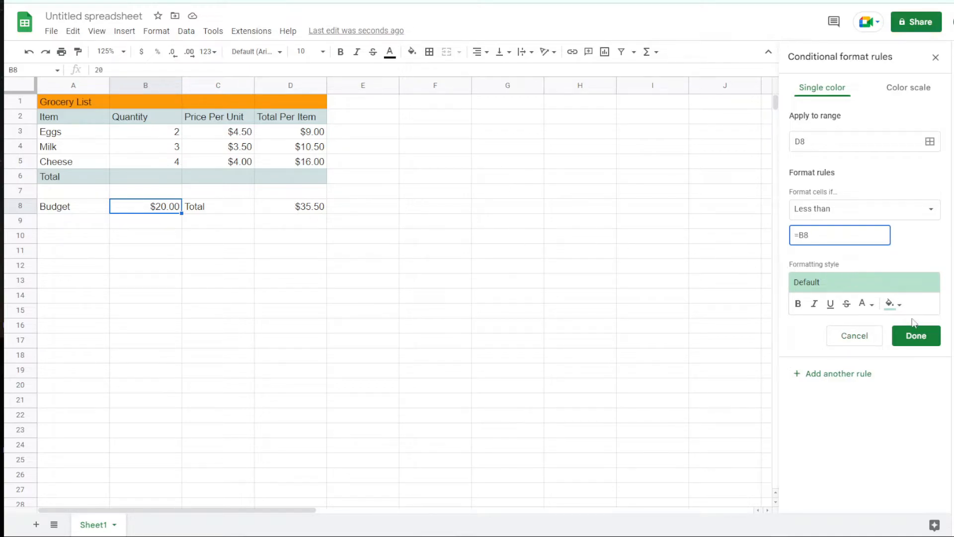
{"action": "left_click", "coordinate": [915, 336]}
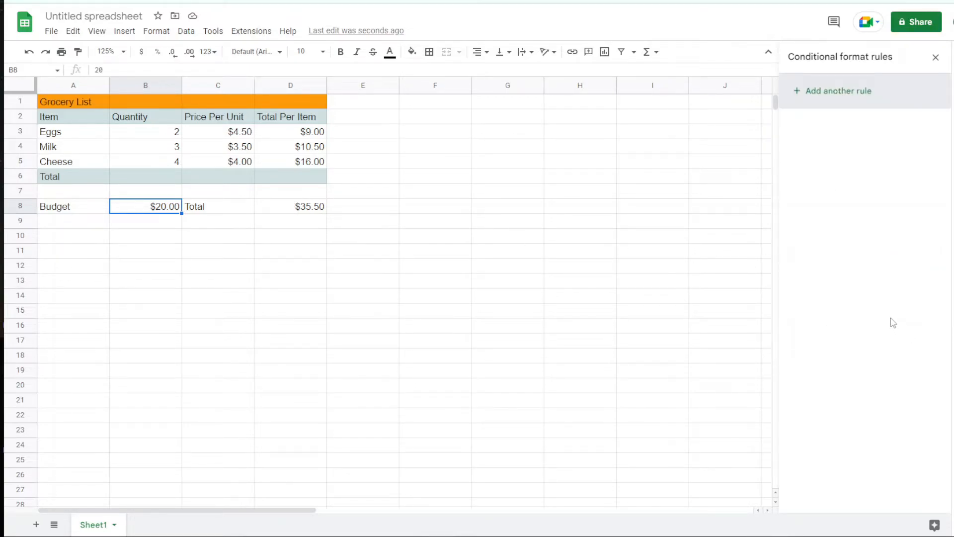
Step: Discard the extra rule started for B8 and check the conditional format rule applied to the overall total in D8
{"action": "left_click", "coordinate": [841, 94]}
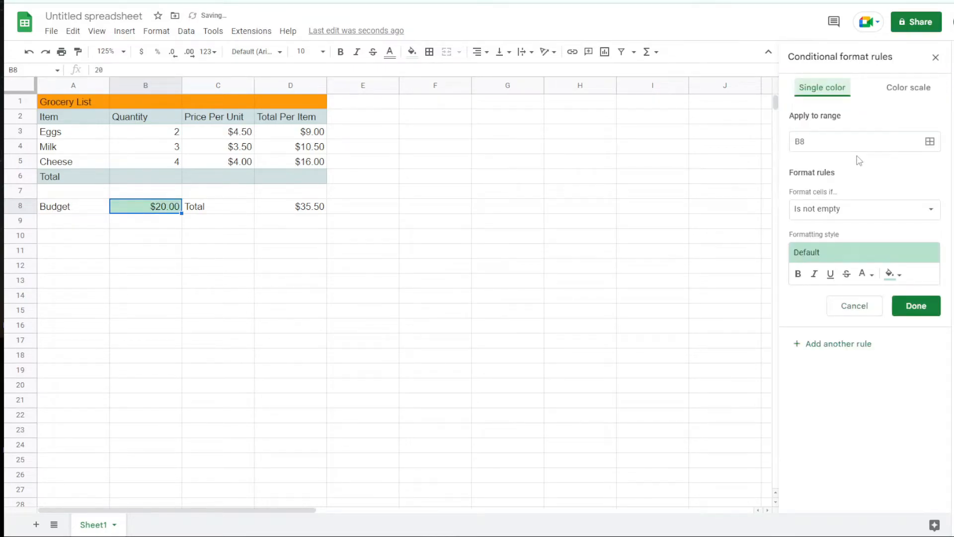
{"action": "left_click", "coordinate": [856, 307]}
{"action": "left_click", "coordinate": [276, 207]}
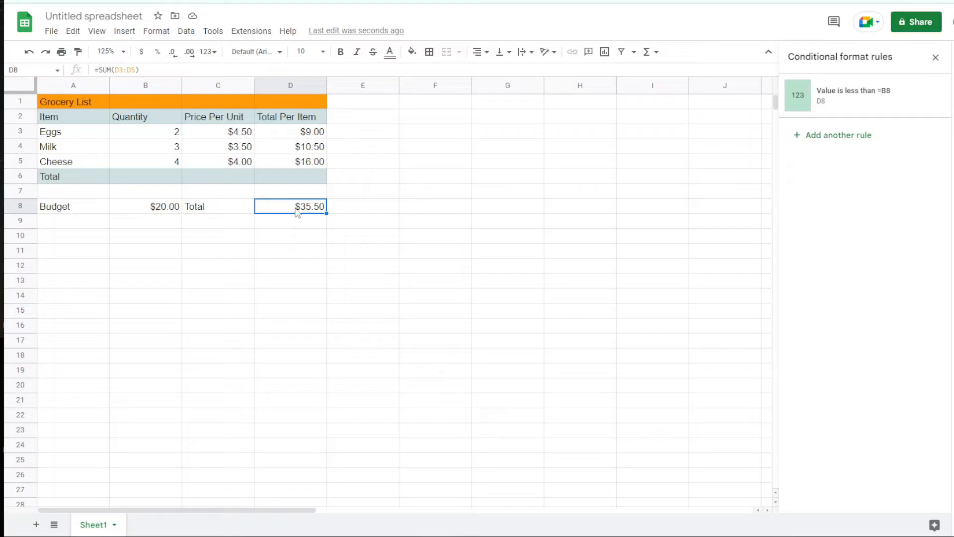
{"action": "left_click_drag", "start_coordinate": [292, 150], "coordinate": [296, 255]}
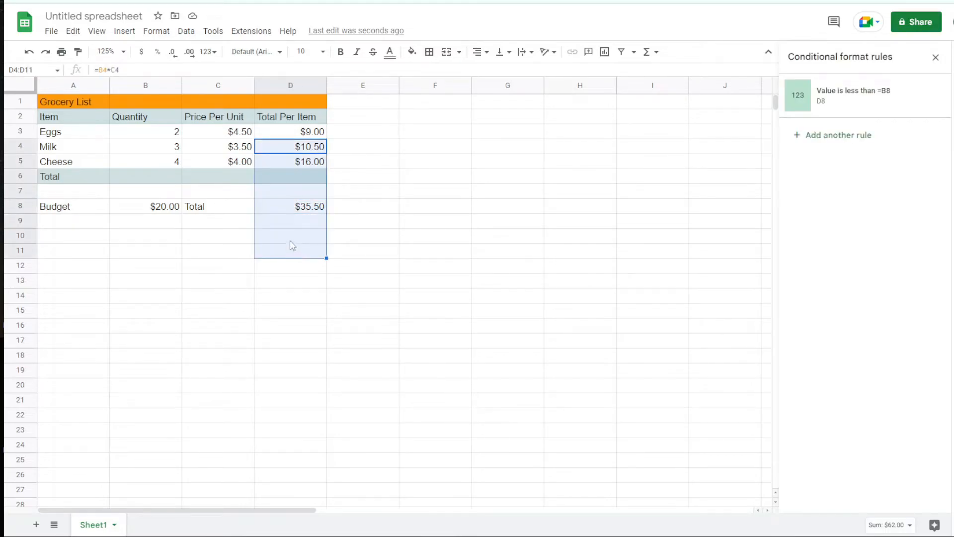
{"action": "left_click", "coordinate": [293, 248]}
{"action": "left_click", "coordinate": [154, 221]}
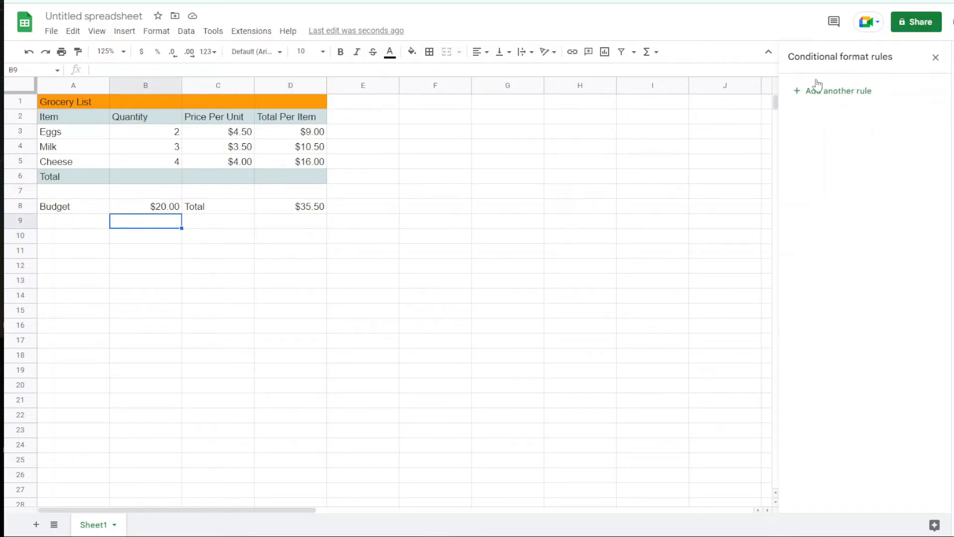
{"action": "left_click", "coordinate": [277, 210]}
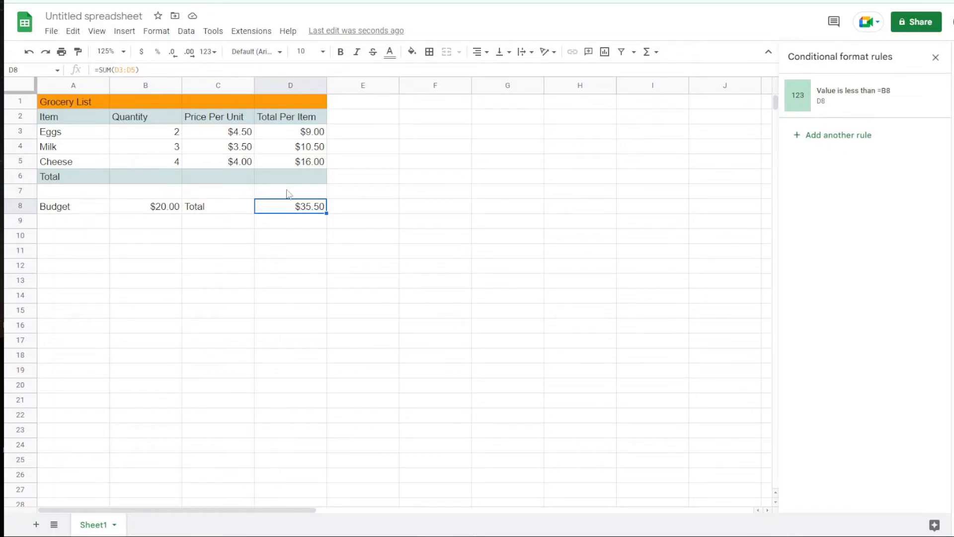
Step: Set the budget in B8 to 40 to test the less-than rule on the overall total
{"action": "left_click", "coordinate": [143, 211]}
{"action": "type", "text": "40"}
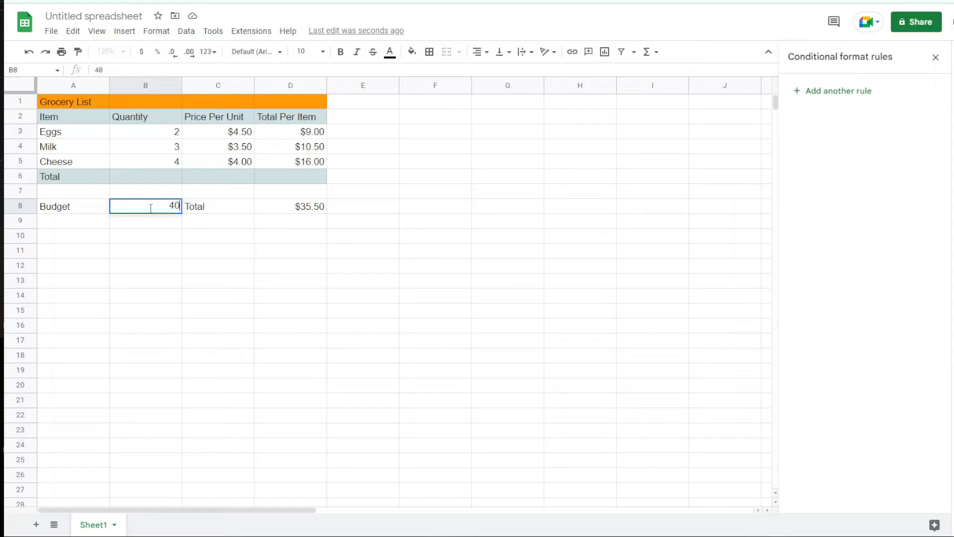
{"action": "key", "text": "Return"}
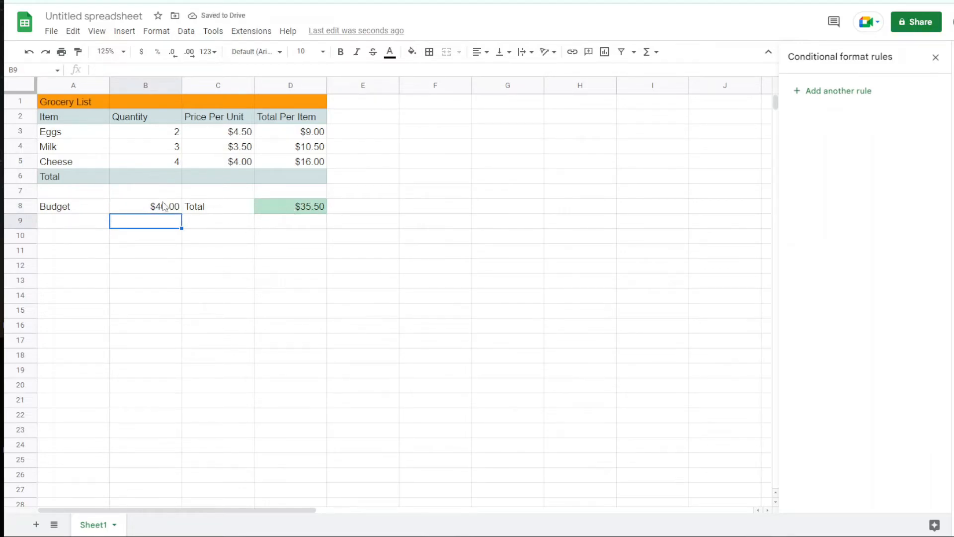
Step: Add a second single-color conditional formatting rule to D8 with the condition Greater than =B8
{"action": "left_click", "coordinate": [288, 211]}
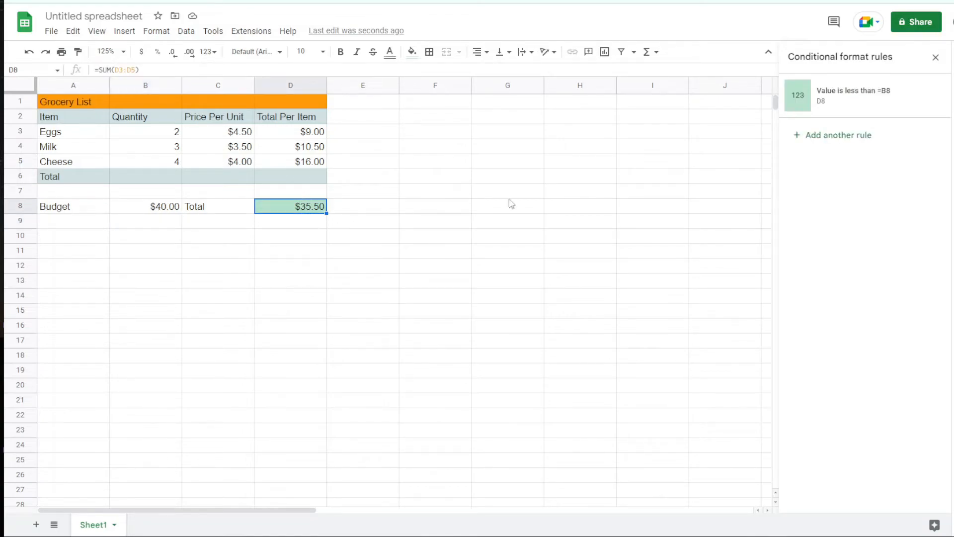
{"action": "left_click", "coordinate": [838, 136]}
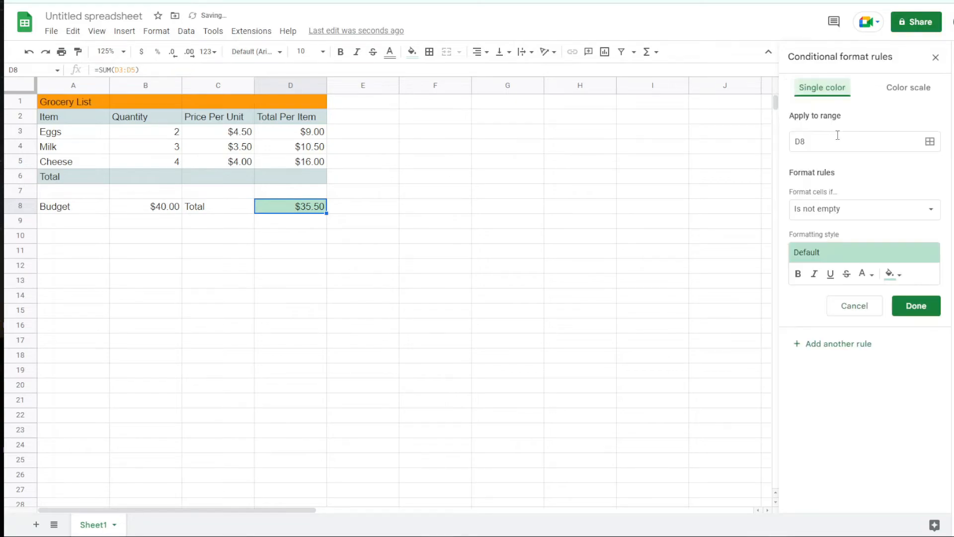
{"action": "left_click", "coordinate": [857, 209]}
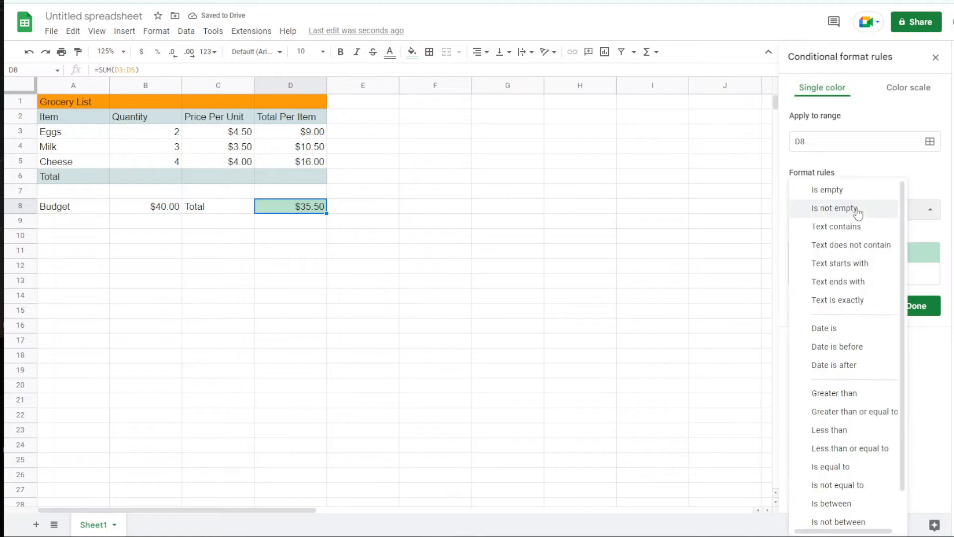
{"action": "left_click", "coordinate": [857, 393]}
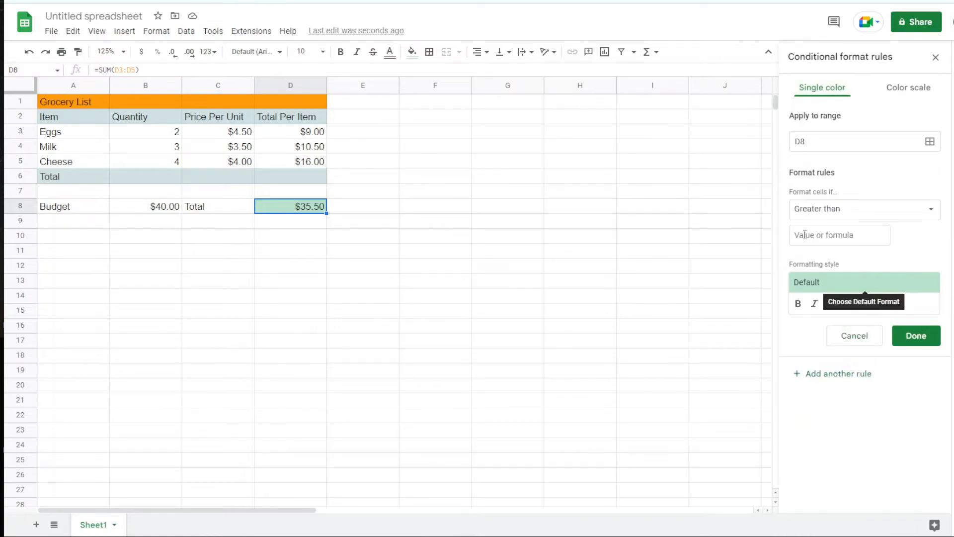
{"action": "left_click", "coordinate": [823, 235]}
{"action": "type", "text": "="}
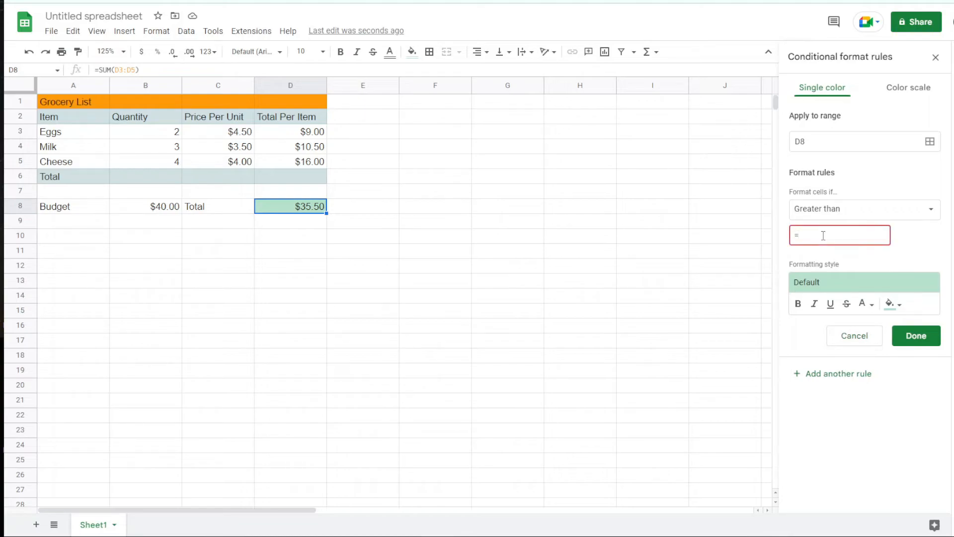
{"action": "type", "text": "B8"}
{"action": "left_click_drag", "start_coordinate": [809, 236], "coordinate": [799, 238]}
{"action": "left_click", "coordinate": [816, 236]}
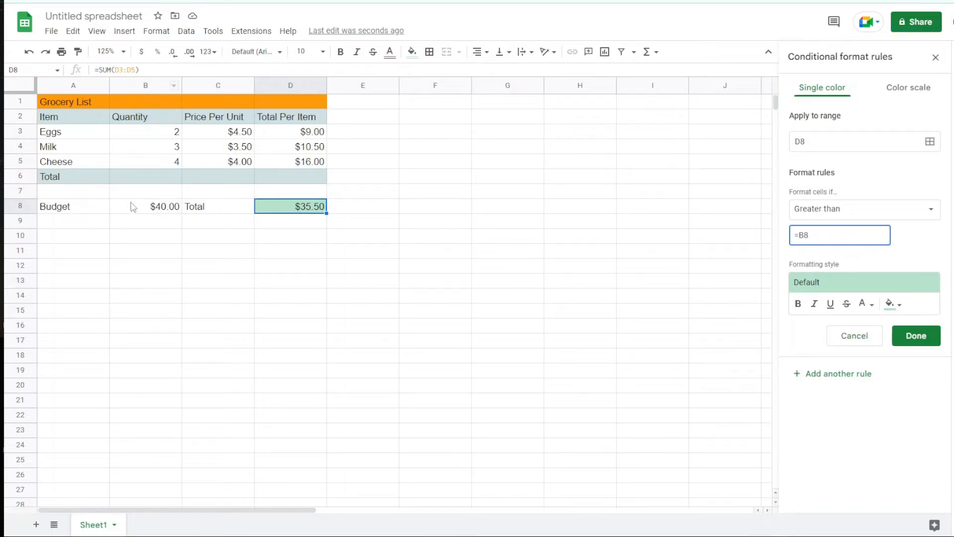
Step: Give the greater-than rule a red fill color and save it
{"action": "left_click", "coordinate": [893, 305]}
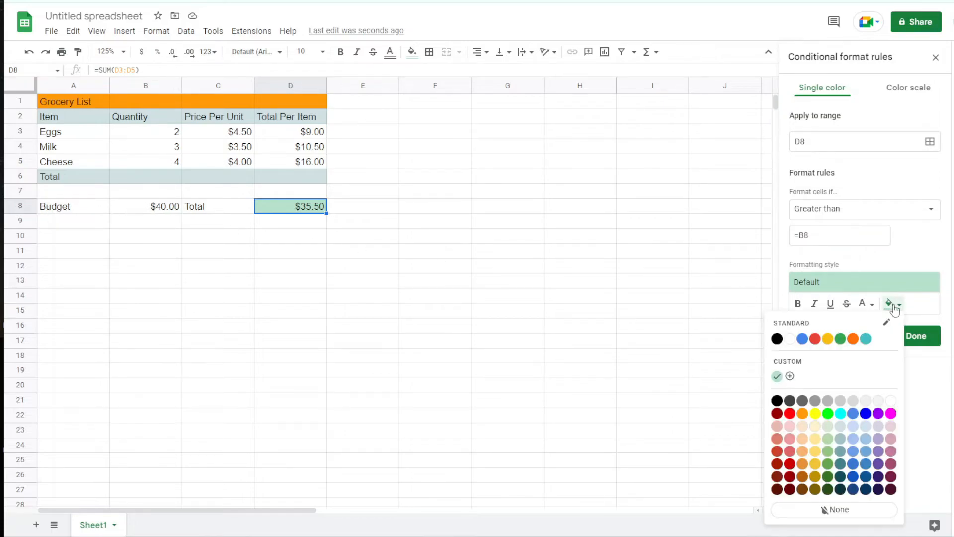
{"action": "left_click", "coordinate": [893, 304]}
{"action": "left_click", "coordinate": [898, 305]}
{"action": "left_click", "coordinate": [815, 339]}
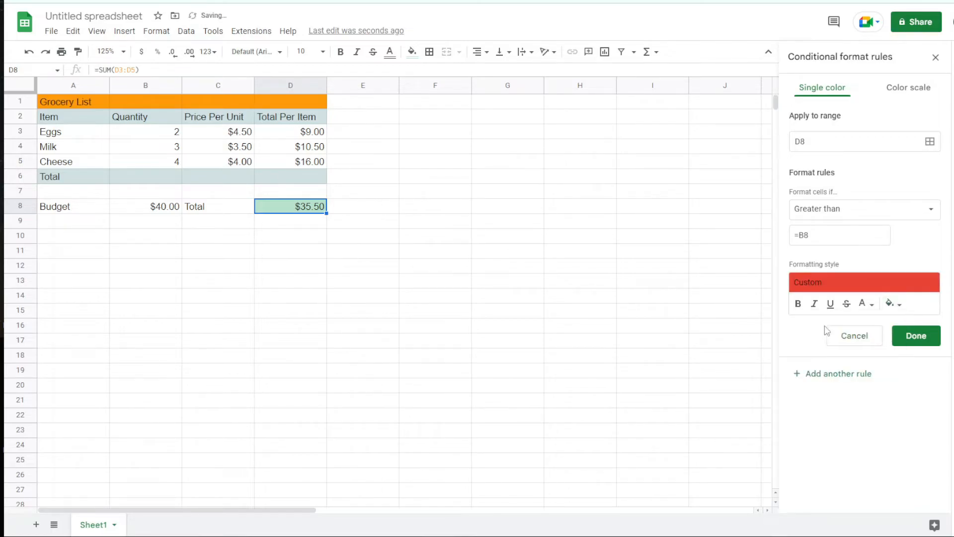
{"action": "left_click", "coordinate": [908, 343]}
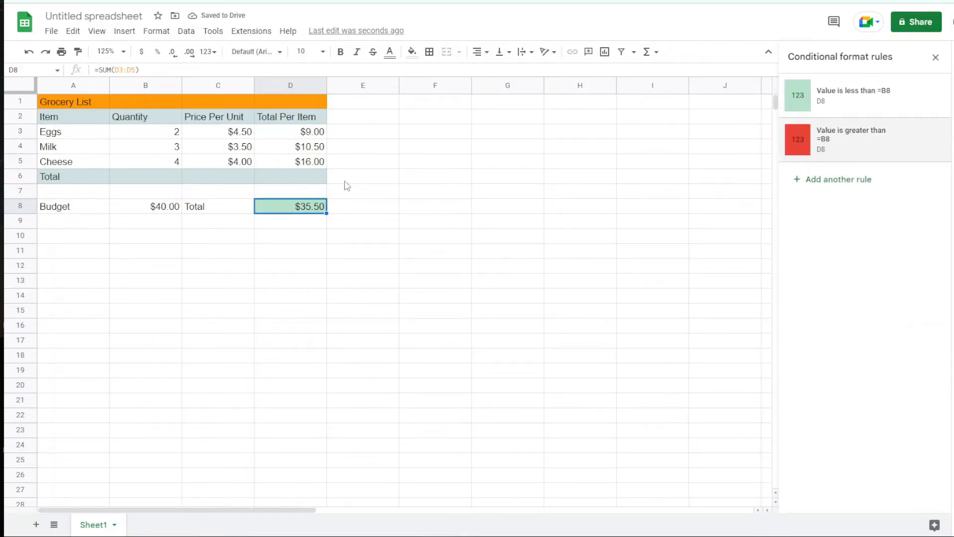
Step: Set the budget in B8 to 30 to test the greater-than rule on the overall total
{"action": "left_click", "coordinate": [167, 206]}
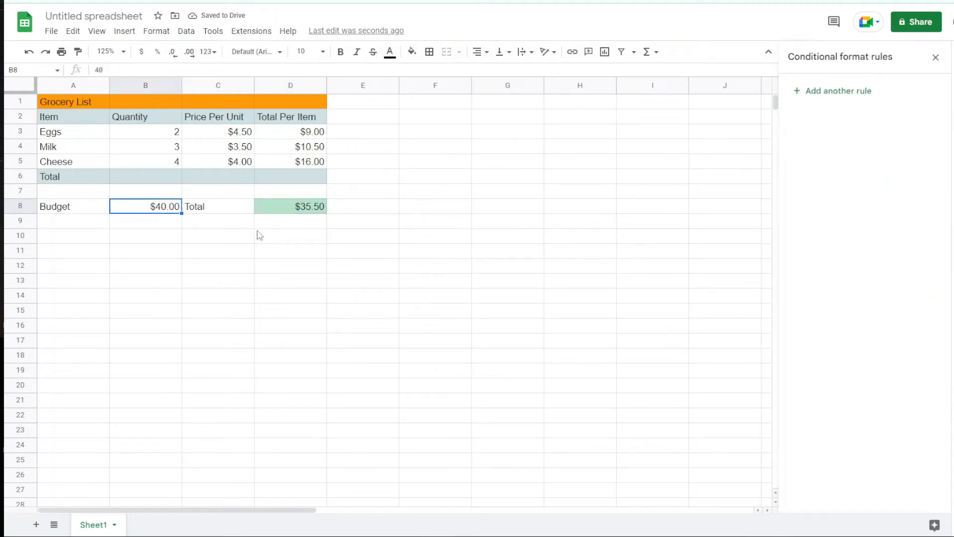
{"action": "type", "text": "30"}
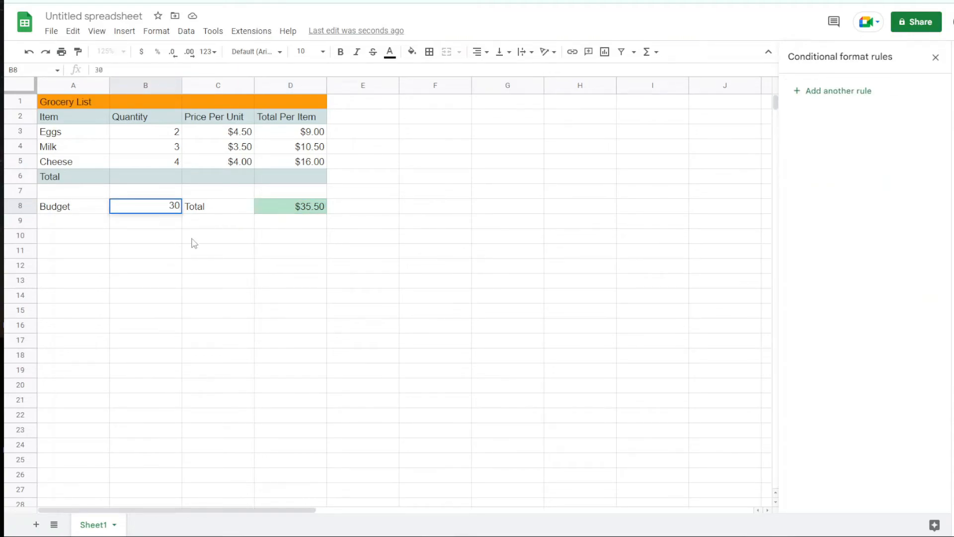
{"action": "key", "text": "Return"}
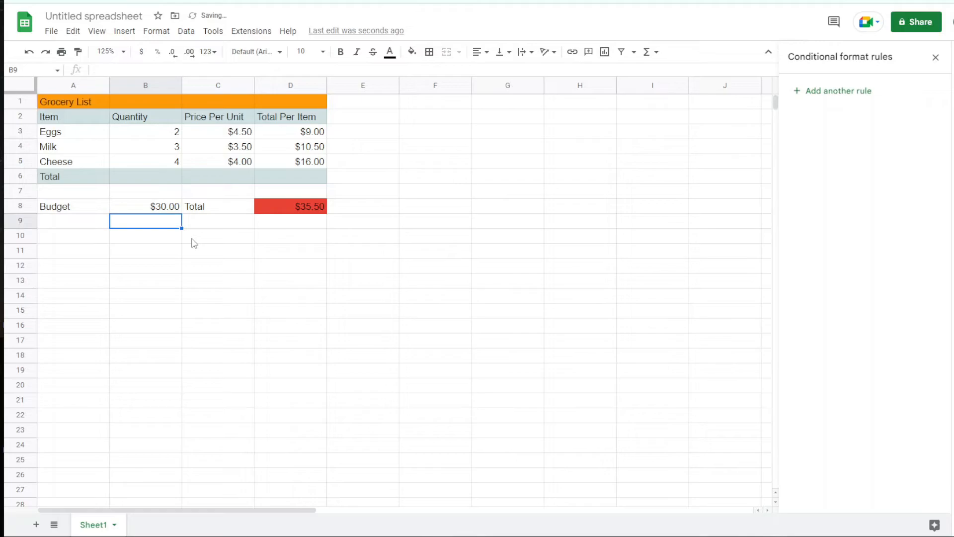
Step: Set the budget in B8 to 34
{"action": "left_click", "coordinate": [164, 211]}
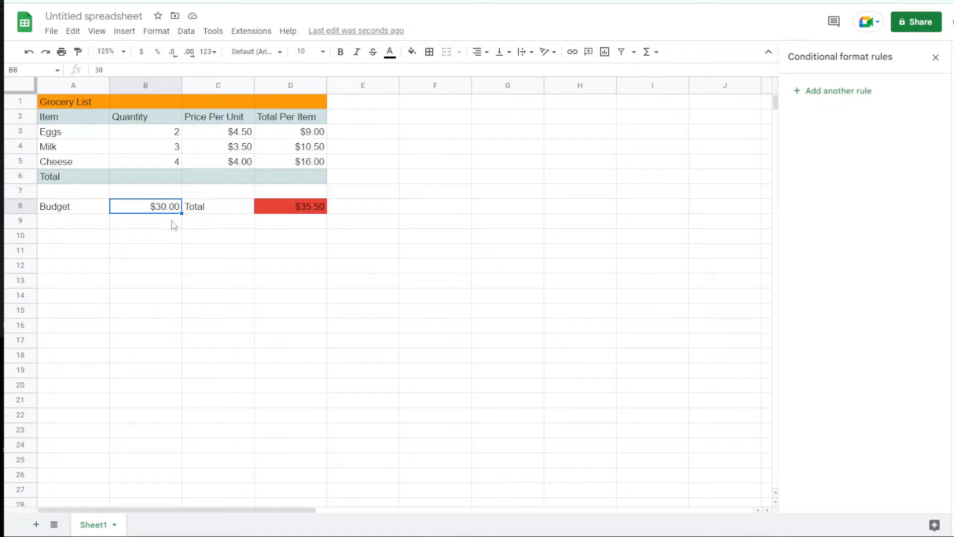
{"action": "type", "text": "34"}
{"action": "key", "text": "Return"}
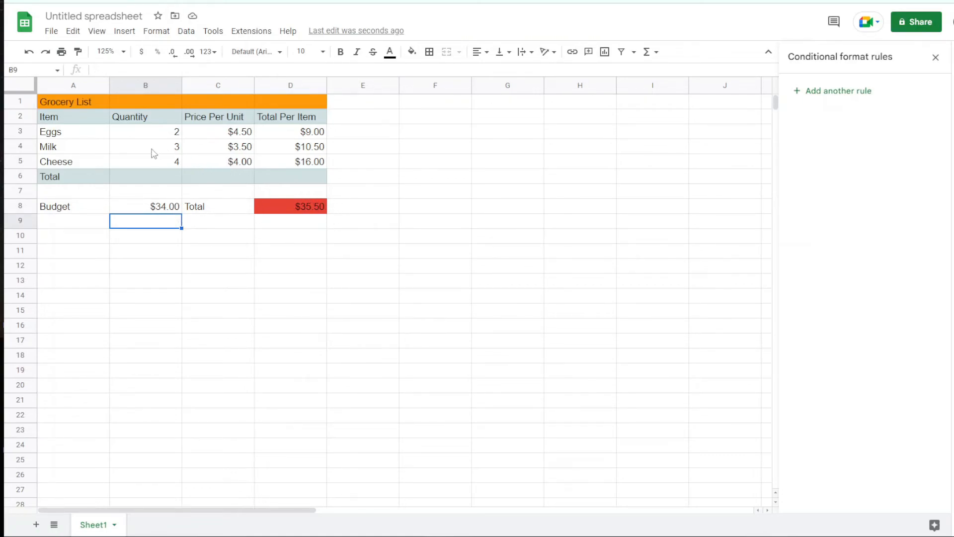
Step: Set the cheese quantity in B5 to 3
{"action": "key", "text": "Up"}
{"action": "key", "text": "Up"}
{"action": "key", "text": "Up"}
{"action": "key", "text": "Up"}
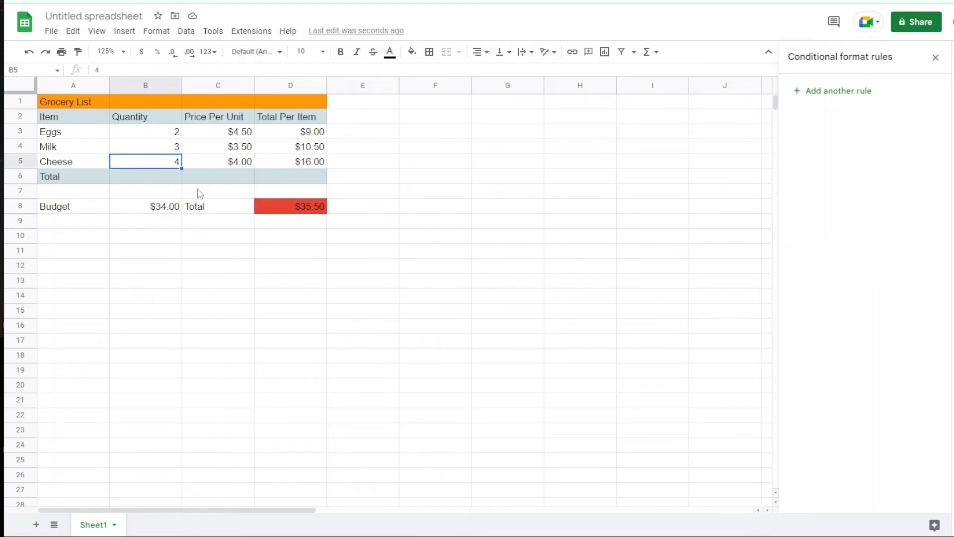
{"action": "type", "text": "3"}
{"action": "key", "text": "Return"}
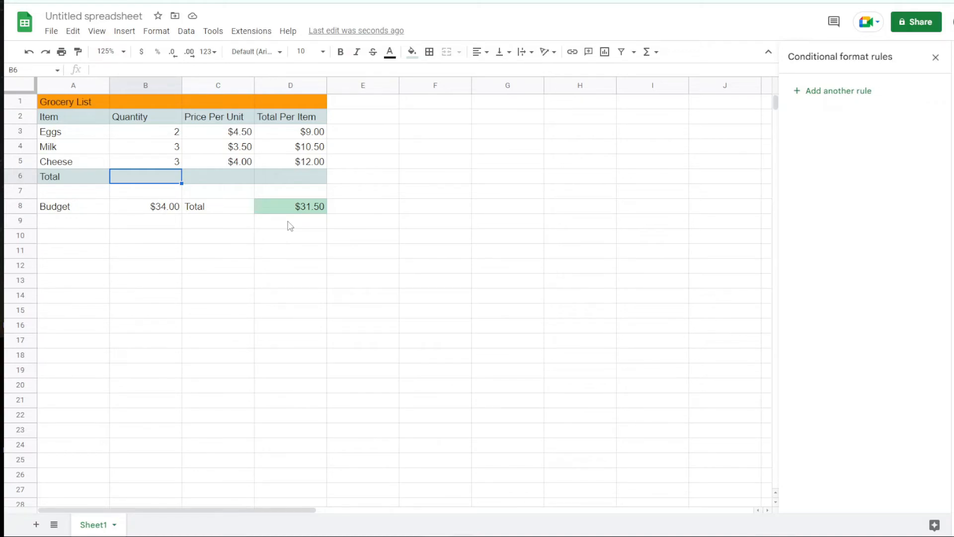
Step: Reorder D8's conditional format rules to put the greater-than rule first, and restore the less-than rule to first place
{"action": "left_click", "coordinate": [284, 215]}
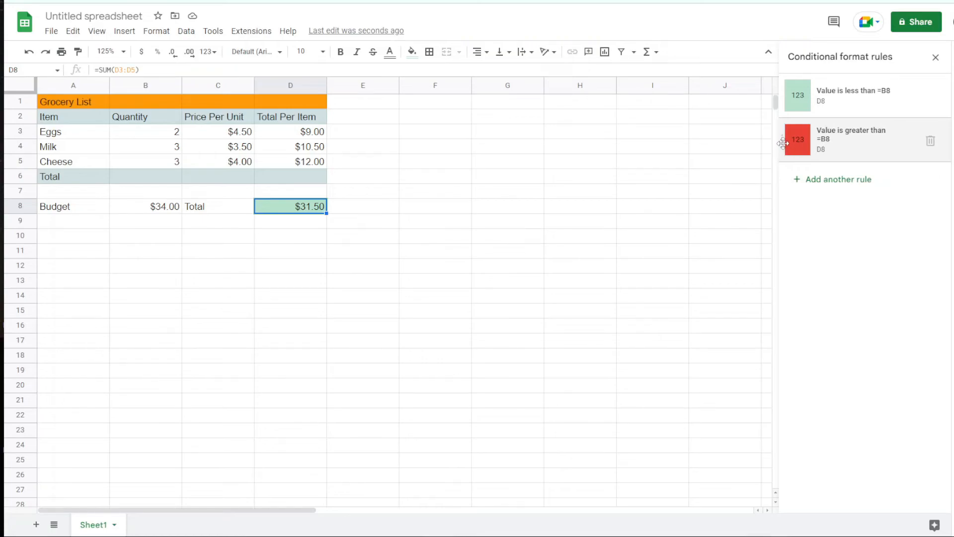
{"action": "left_click_drag", "start_coordinate": [783, 140], "coordinate": [788, 105]}
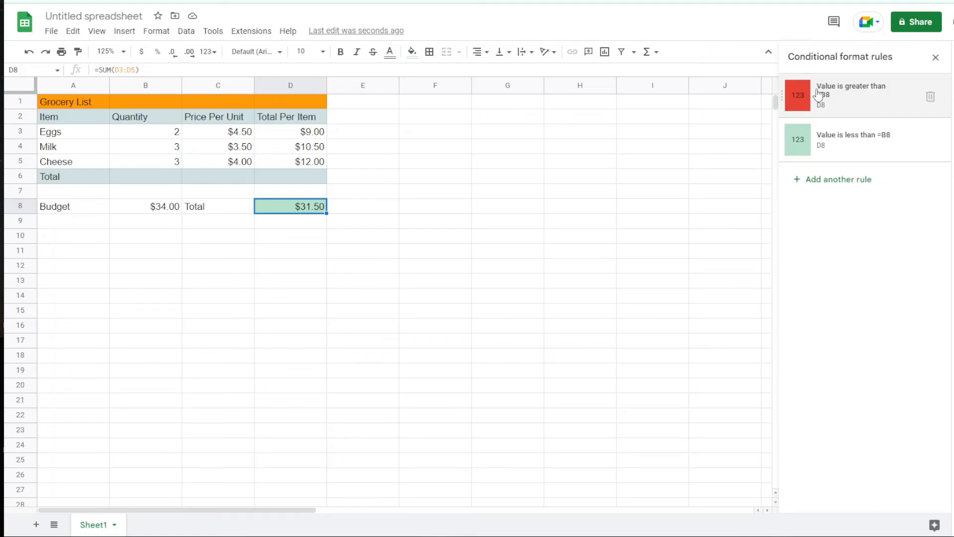
{"action": "left_click_drag", "start_coordinate": [784, 93], "coordinate": [790, 131]}
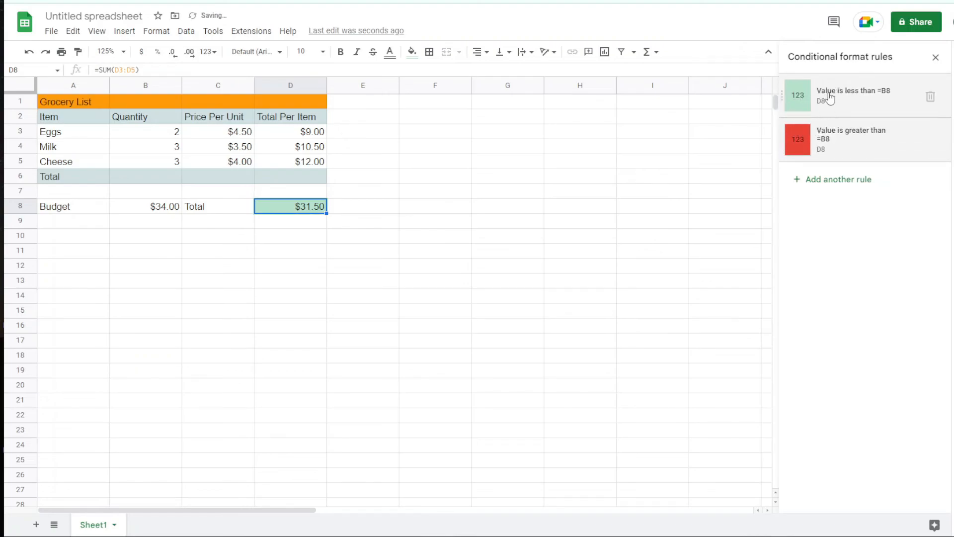